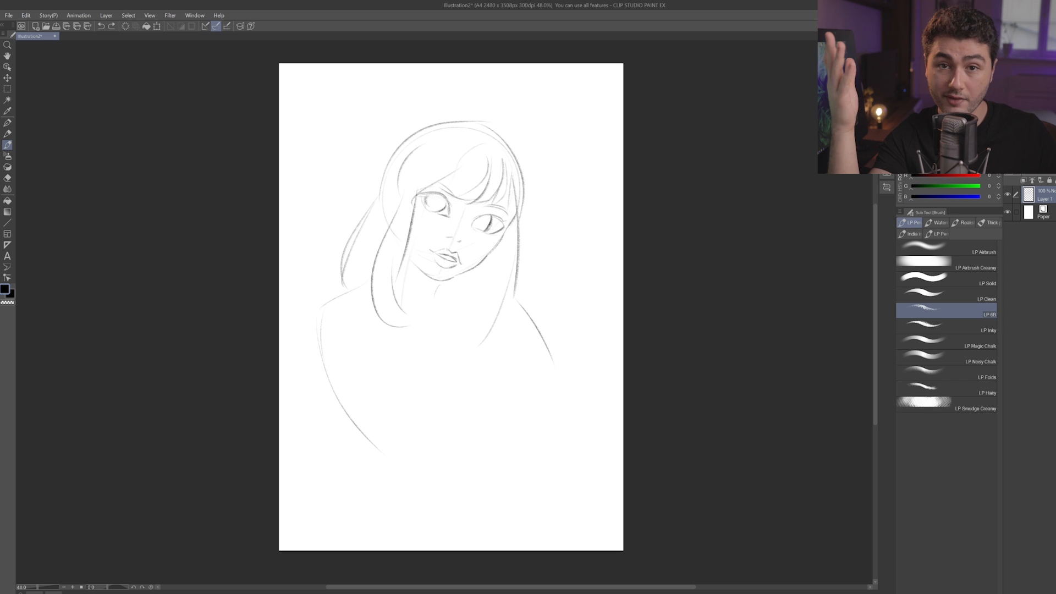
# - Sketch the raised hand with its fingers and cuff edge just below the chin
pyautogui.moveTo(435, 294); pyautogui.dragTo(424, 314)
pyautogui.moveTo(434, 300); pyautogui.dragTo(436, 321)
pyautogui.moveTo(425, 323); pyautogui.dragTo(433, 338)
pyautogui.moveTo(452, 282)
pyautogui.mouseDown()
pyautogui.moveTo(440, 309)
pyautogui.moveTo(476, 316)
pyautogui.mouseUp()
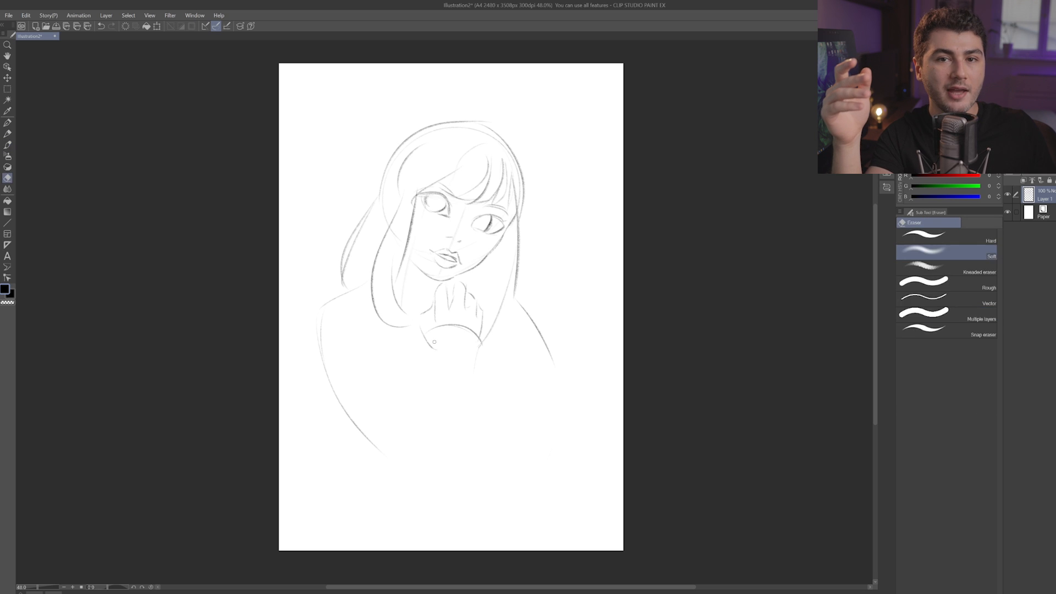
# - Sketch the bent forearm down to the elbow and the outer sleeve contour from the shoulder
pyautogui.moveTo(427, 374)
pyautogui.mouseDown()
pyautogui.moveTo(474, 413)
pyautogui.moveTo(434, 495)
pyautogui.mouseUp()
pyautogui.hotkey('ctrl', 'z')
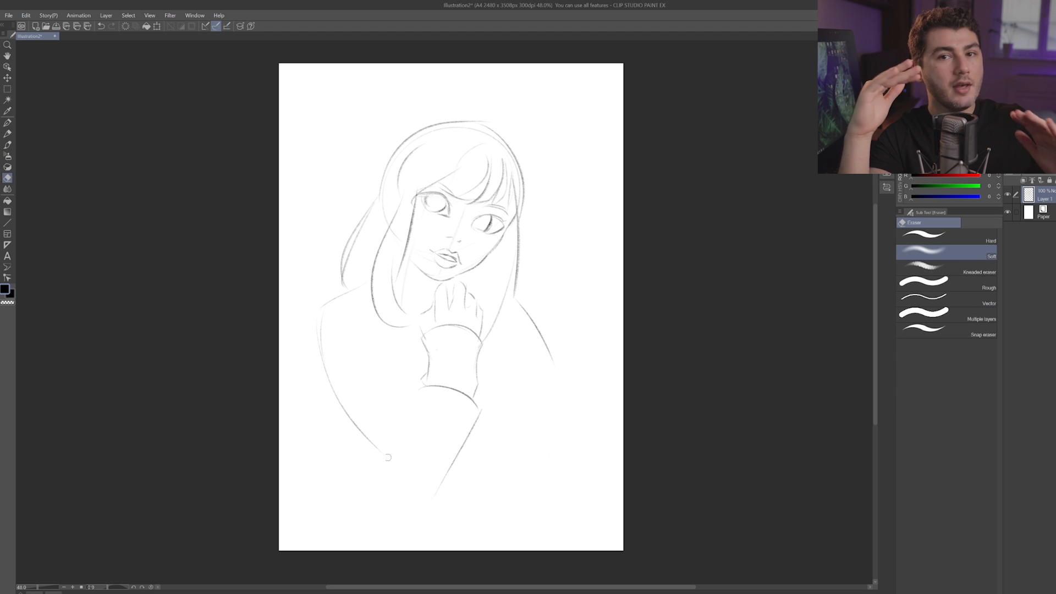
pyautogui.moveTo(313, 329); pyautogui.dragTo(410, 500)
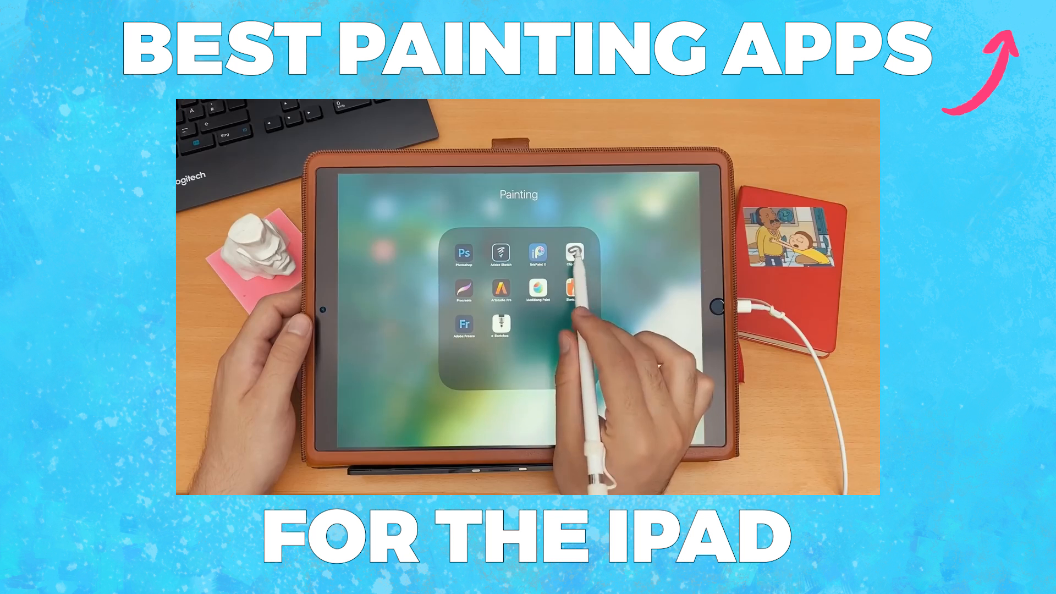
pyautogui.click(575, 252)
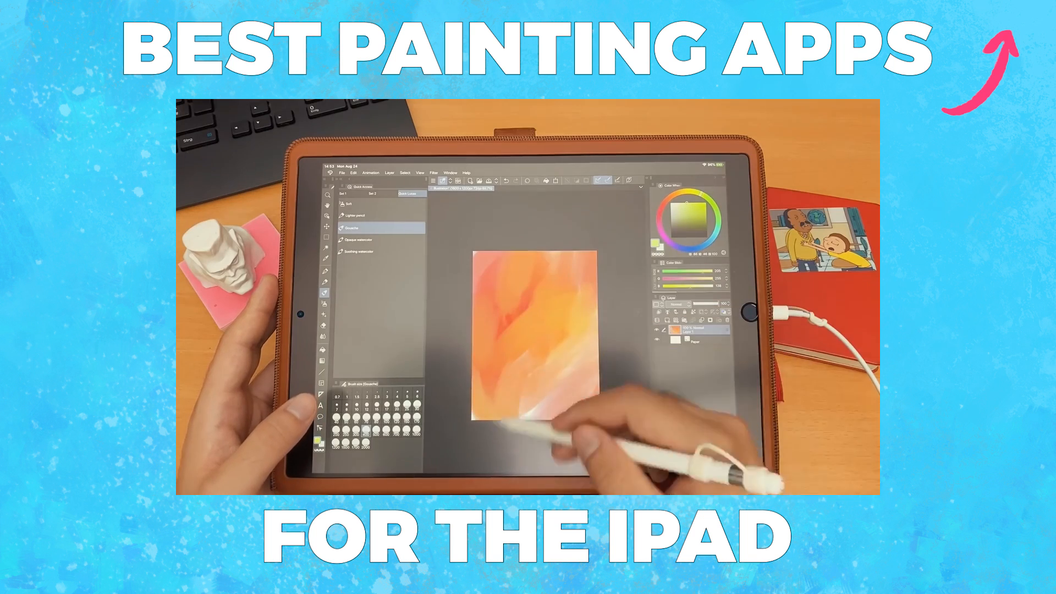
pyautogui.click(688, 217)
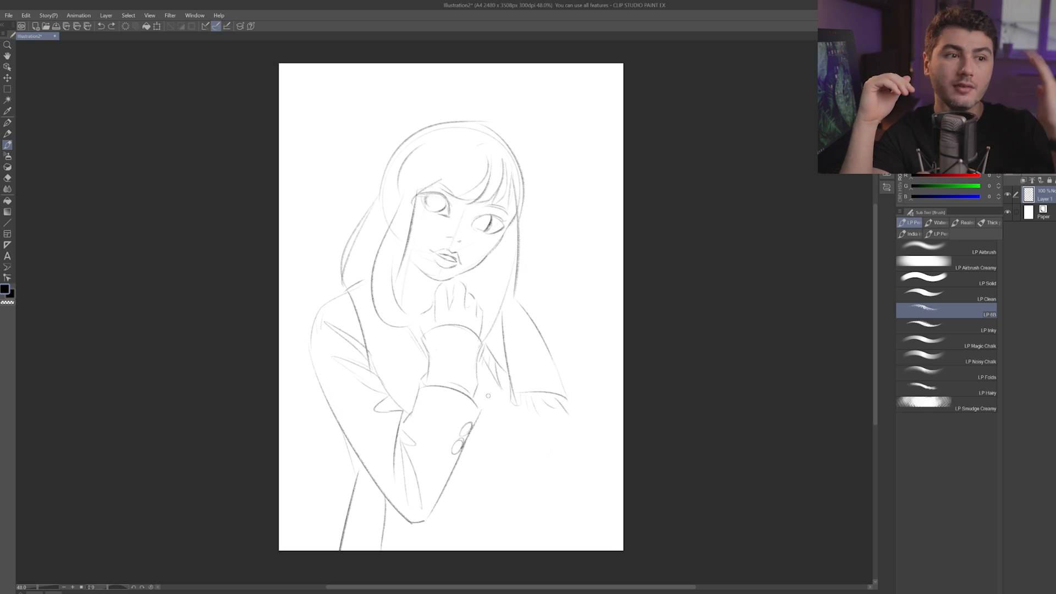
# - Sketch the jacket's front edges running below the raised forearm to the canvas edge
pyautogui.moveTo(488, 412)
pyautogui.mouseDown()
pyautogui.moveTo(514, 519)
pyautogui.moveTo(498, 541)
pyautogui.moveTo(470, 550)
pyautogui.mouseUp()
pyautogui.moveTo(467, 445); pyautogui.dragTo(487, 529)
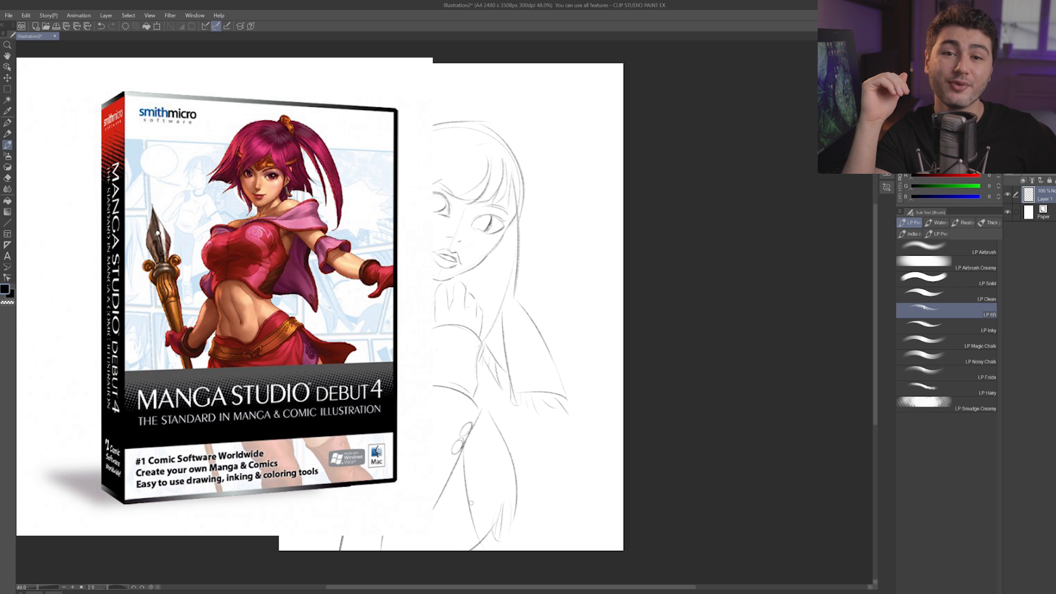
pyautogui.hotkey('ctrl', 'z')
# - Sketch the hanging drapery below the shoulder, with its long outer edge and an inner fold line
pyautogui.moveTo(551, 405)
pyautogui.mouseDown()
pyautogui.moveTo(586, 538)
pyautogui.moveTo(573, 505)
pyautogui.moveTo(591, 533)
pyautogui.mouseUp()
pyautogui.hotkey('ctrl', 'z')
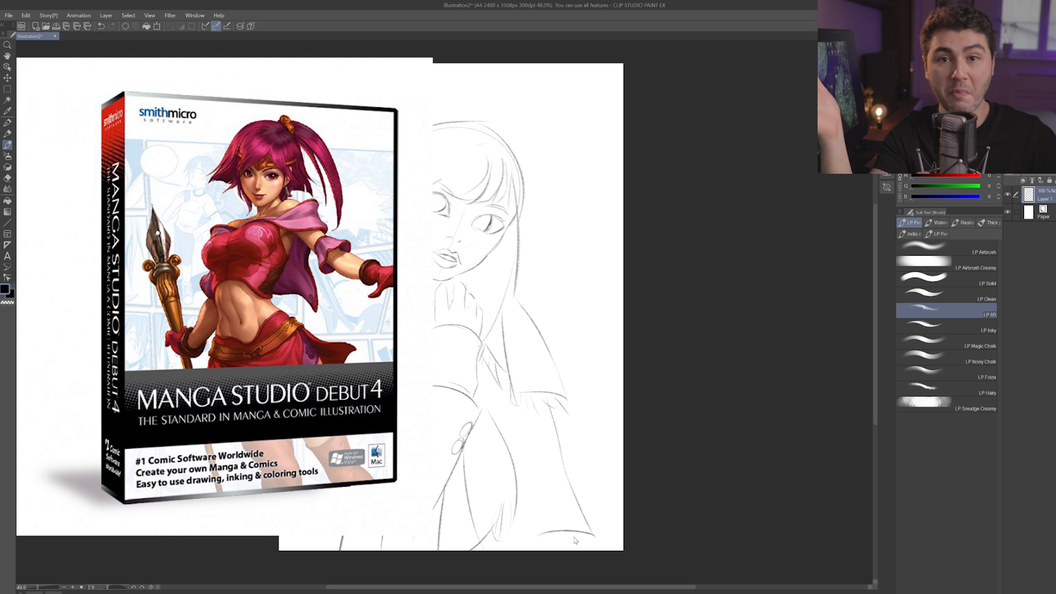
pyautogui.hotkey('ctrl', 'z')
pyautogui.moveTo(514, 412); pyautogui.dragTo(531, 509)
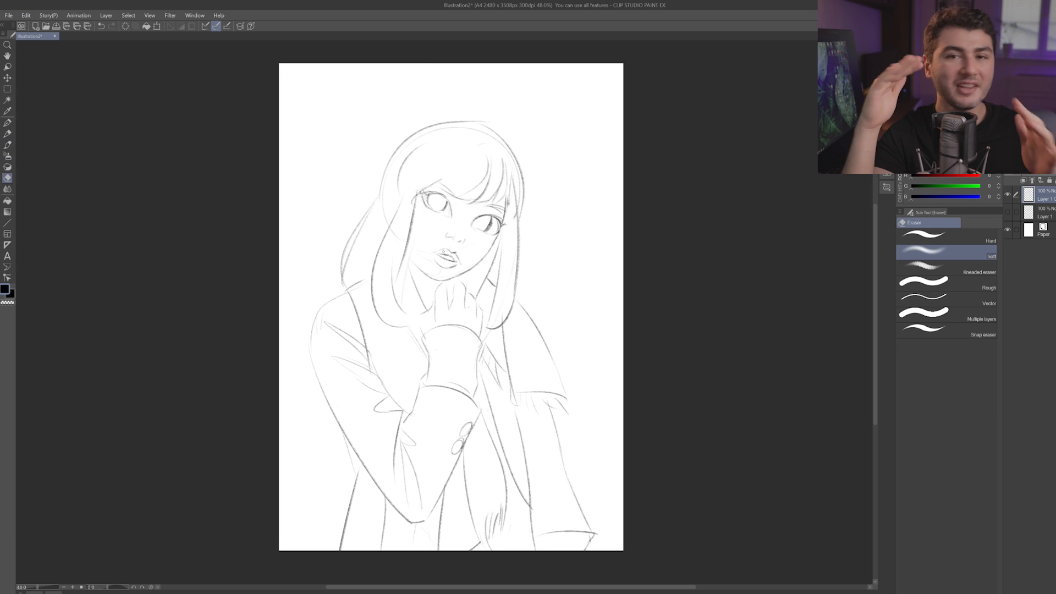
# - Refine the facial features of the sketch, alternating between the pencil brush and the Soft eraser
pyautogui.press('b')
pyautogui.press('e')
pyautogui.press('b')
pyautogui.press('e')
pyautogui.press('b')
# - Mirror the canvas view and erase both eyes of the face with the Soft eraser
pyautogui.press('h')
pyautogui.press('e')
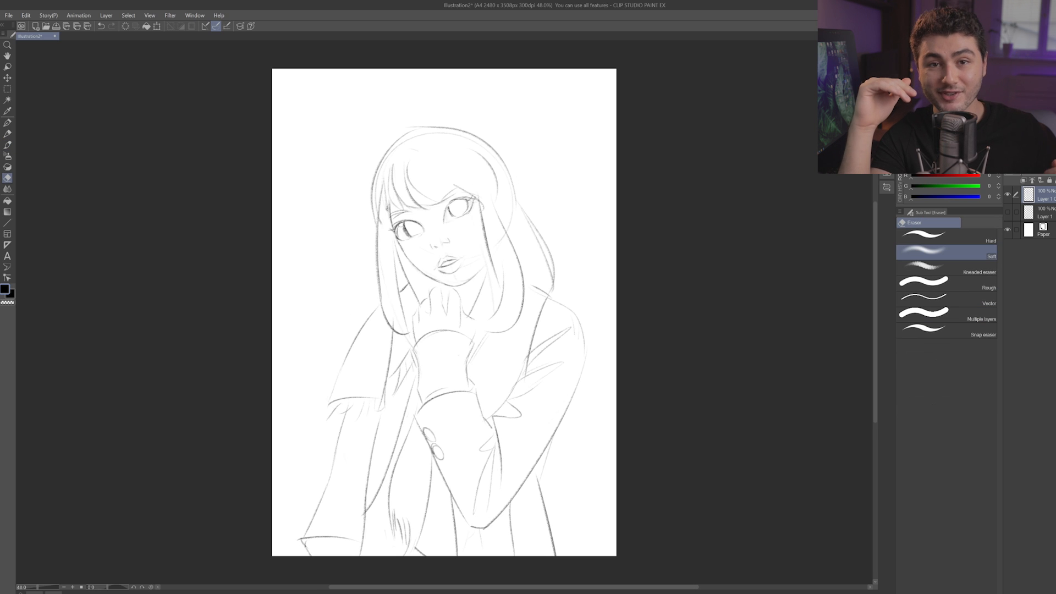
pyautogui.moveTo(422, 224)
pyautogui.mouseDown()
pyautogui.moveTo(402, 226)
pyautogui.moveTo(396, 242)
pyautogui.mouseUp()
pyautogui.moveTo(455, 207)
pyautogui.mouseDown()
pyautogui.moveTo(446, 219)
pyautogui.moveTo(454, 208)
pyautogui.mouseUp()
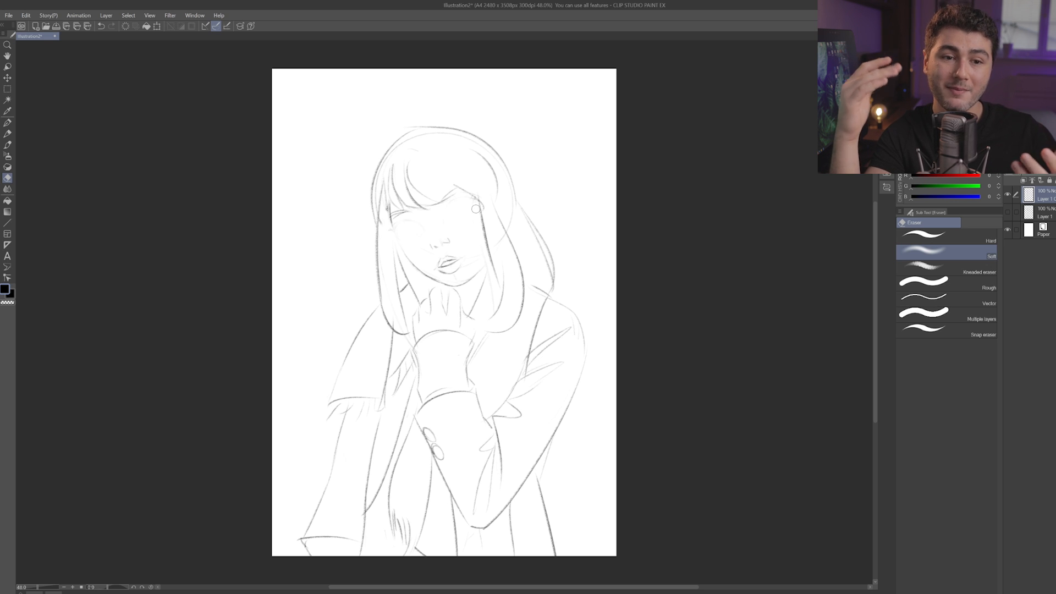
# - Select the nose with a rectangular selection, transform it and deselect
pyautogui.press('m')
pyautogui.moveTo(426, 231); pyautogui.dragTo(457, 261)
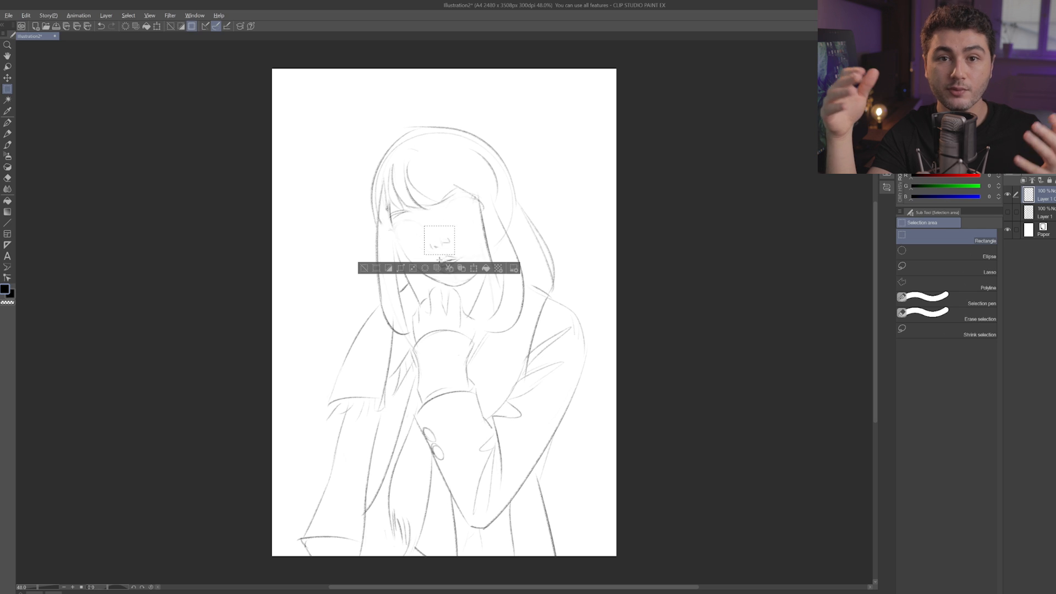
pyautogui.hotkey('ctrl', 't')
pyautogui.press('Return')
pyautogui.hotkey('ctrl', 'd')
# - Redraw both eyes with the pencil brush, cleaning the lines with the Soft eraser
pyautogui.press('b')
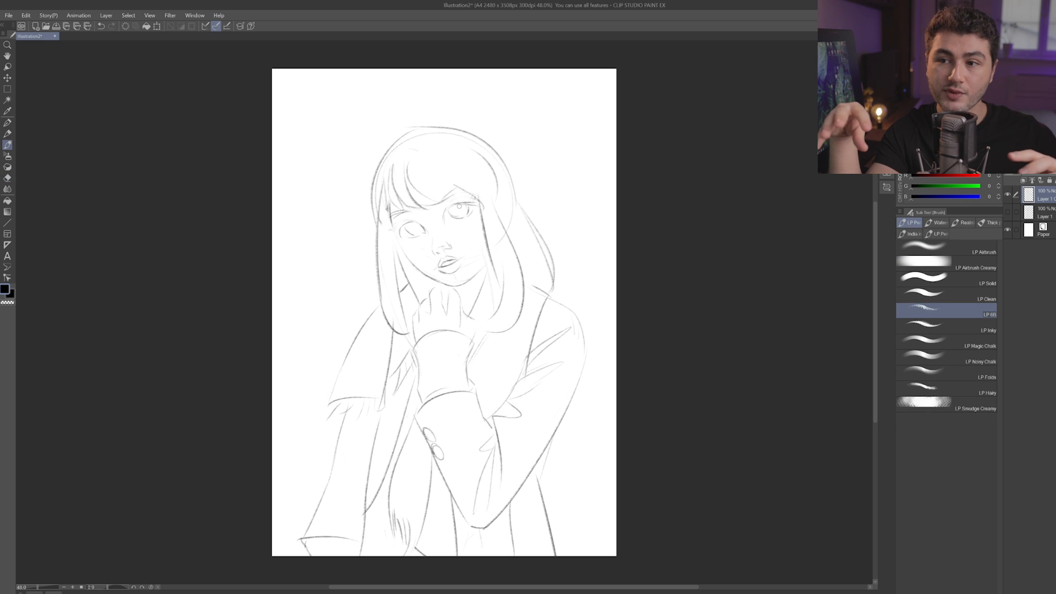
pyautogui.press('e')
pyautogui.press('b')
pyautogui.press('e')
pyautogui.press('b')
pyautogui.press('e')
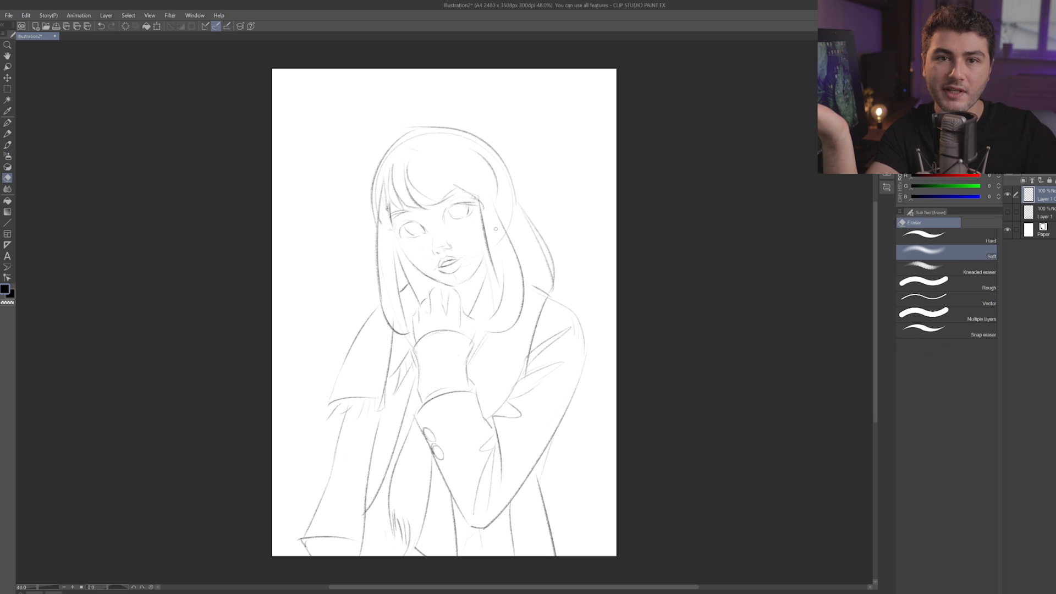
# - Erase and clean up the dark hair strand line beside the cheek
pyautogui.press('b')
pyautogui.press('e')
pyautogui.moveTo(481, 227)
pyautogui.mouseDown()
pyautogui.moveTo(479, 290)
pyautogui.moveTo(484, 259)
pyautogui.moveTo(501, 280)
pyautogui.mouseUp()
pyautogui.press('b')
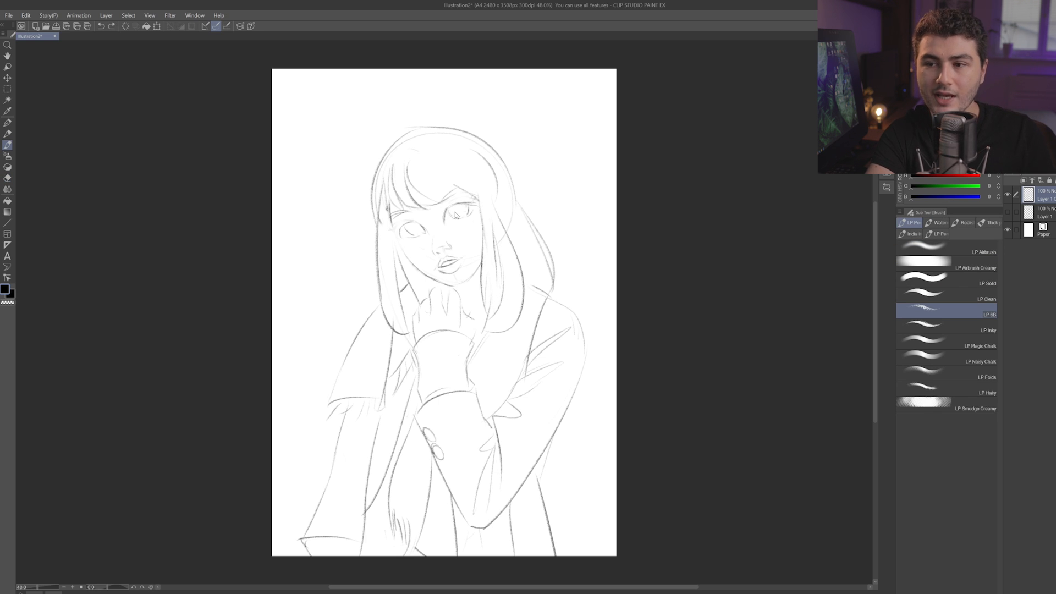
# - Redraw the outline of the crown of the head from the forehead side to its peak
pyautogui.hotkey('ctrl', 'z')
pyautogui.press('e')
pyautogui.press('b')
pyautogui.moveTo(378, 170); pyautogui.dragTo(439, 128)
# - Erase the old contour at the back of the hair and redraw it as one long sweep from the crown
pyautogui.press('e')
pyautogui.moveTo(495, 165); pyautogui.dragTo(514, 204)
pyautogui.press('b')
pyautogui.moveTo(484, 137); pyautogui.dragTo(533, 213)
pyautogui.hotkey('ctrl', 'z')
pyautogui.hotkey('ctrl', 'z')
pyautogui.press('e')
pyautogui.press('b')
pyautogui.press('e')
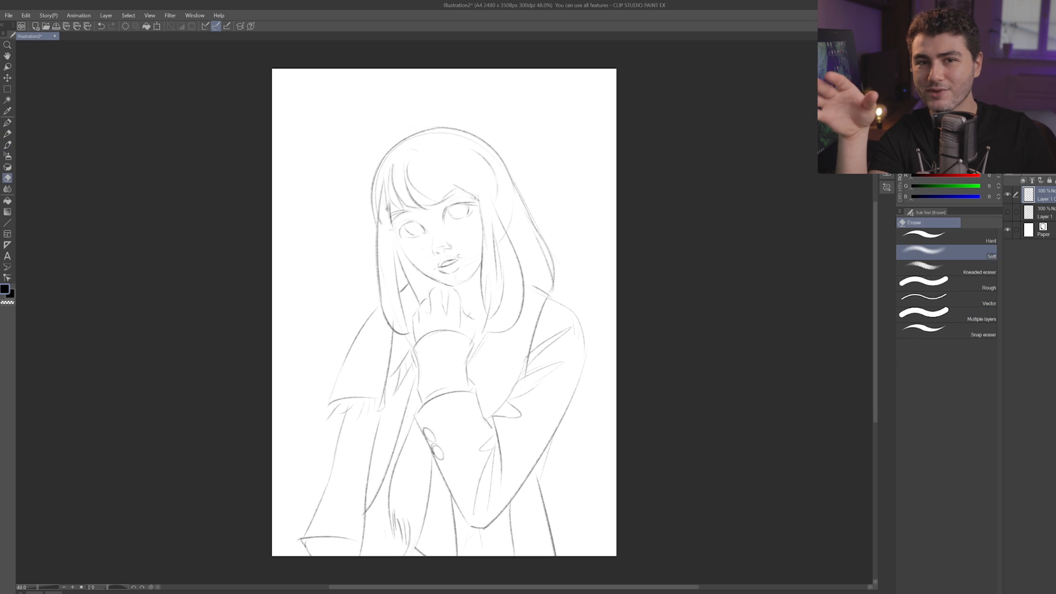
pyautogui.press('b')
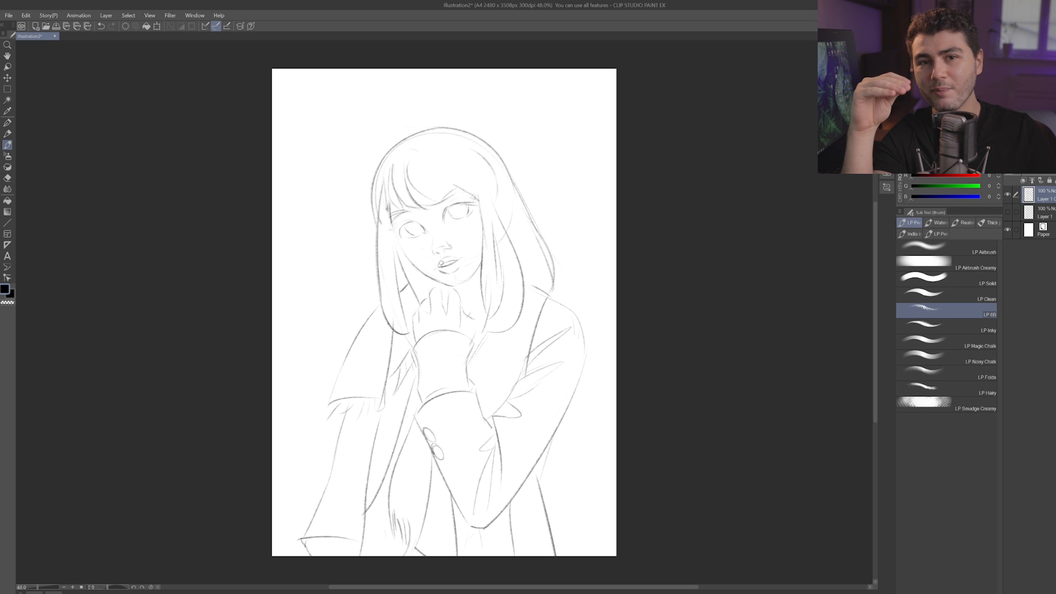
# - Lasso the nose area and adjust it with two transforms
pyautogui.click(7, 91)
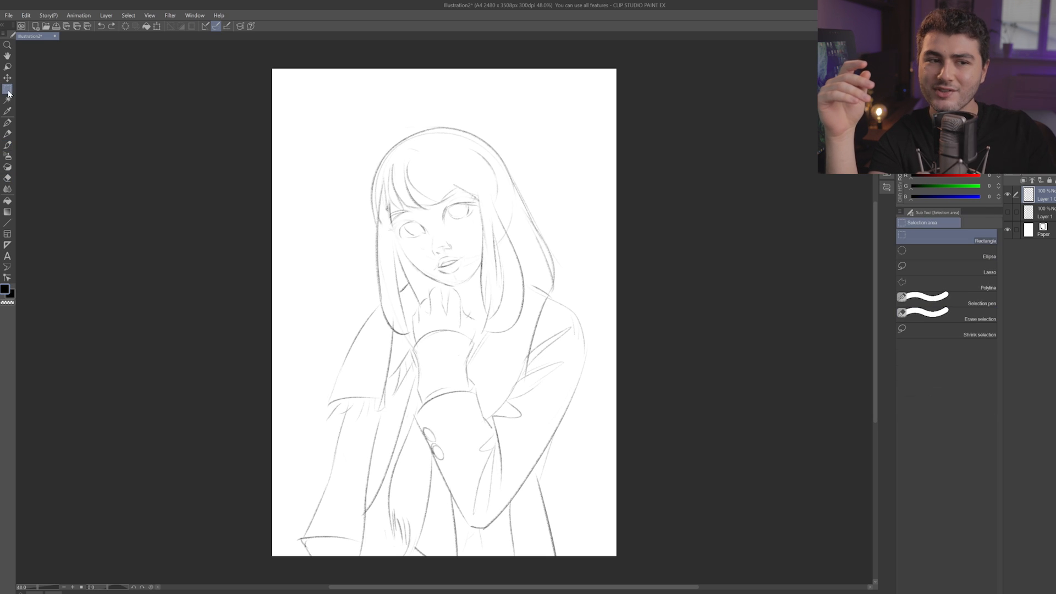
pyautogui.click(945, 267)
pyautogui.moveTo(444, 230)
pyautogui.mouseDown()
pyautogui.moveTo(452, 236)
pyautogui.moveTo(454, 225)
pyautogui.moveTo(441, 233)
pyautogui.moveTo(450, 243)
pyautogui.mouseUp()
pyautogui.hotkey('ctrl', 't')
pyautogui.press('Return')
pyautogui.hotkey('ctrl', 't')
pyautogui.press('Return')
# - Refine the lower contours of both eyes with the pencil brush
pyautogui.press('b')
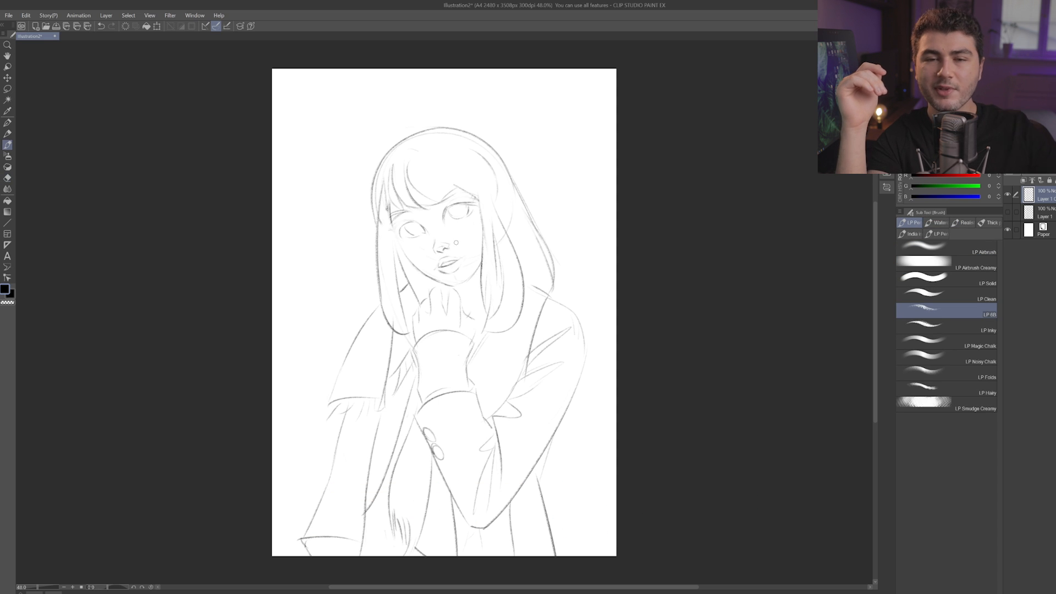
pyautogui.moveTo(457, 219); pyautogui.dragTo(470, 214)
pyautogui.moveTo(403, 237); pyautogui.dragTo(418, 235)
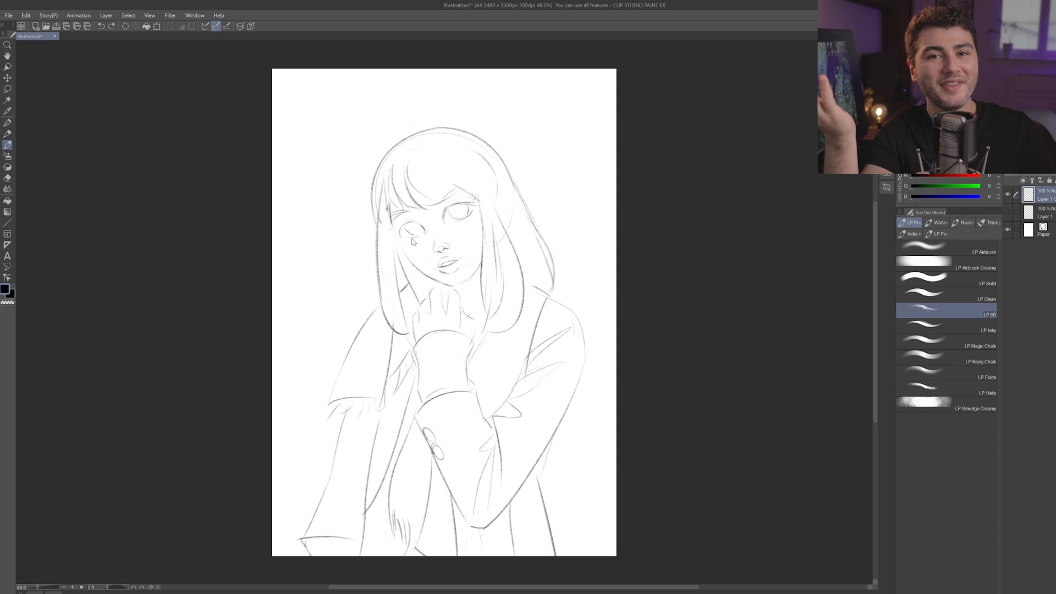
pyautogui.hotkey('ctrl', 'z')
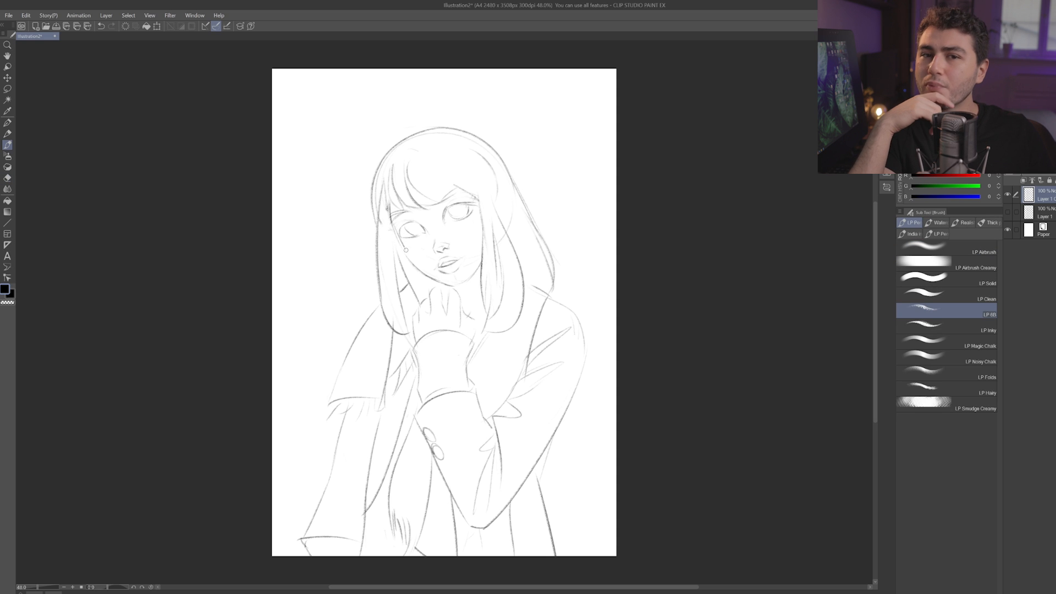
pyautogui.press('e')
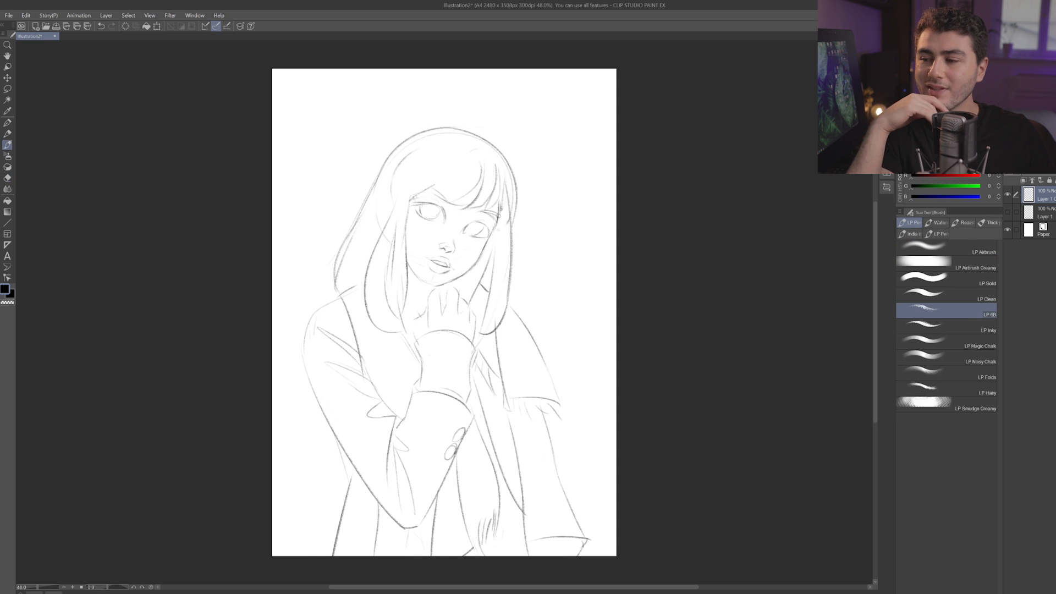
# - Refine the fingers of the raised hand and the sleeve edge below the cuff
pyautogui.press('b')
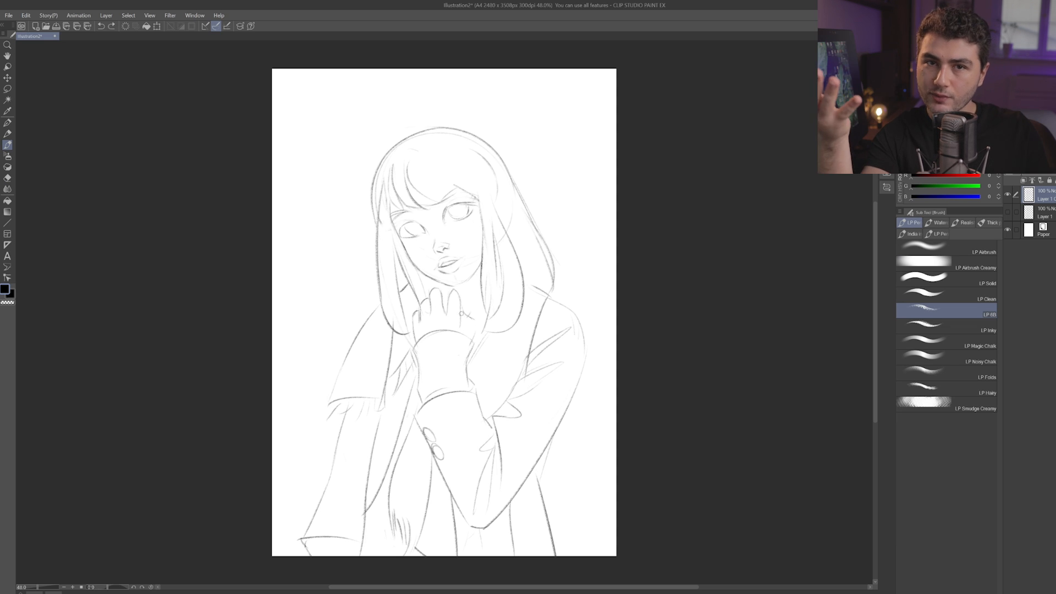
pyautogui.press('e')
pyautogui.moveTo(468, 365); pyautogui.dragTo(468, 383)
pyautogui.press('b')
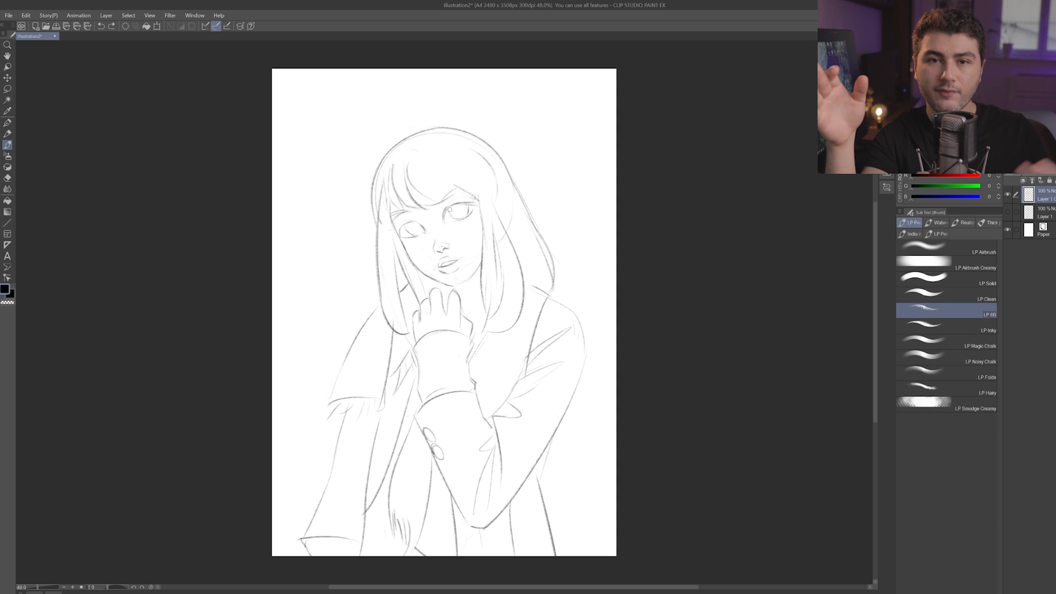
# - Stretch the whole figure sketch slightly upward and outward with a transform and apply it
pyautogui.hotkey('ctrl', 't')
pyautogui.moveTo(297, 126); pyautogui.dragTo(291, 117)
pyautogui.moveTo(579, 200); pyautogui.dragTo(582, 189)
pyautogui.hotkey('ctrl', 'z')
pyautogui.moveTo(587, 118)
pyautogui.mouseDown()
pyautogui.moveTo(609, 104)
pyautogui.moveTo(602, 96)
pyautogui.mouseUp()
pyautogui.press('Return')
pyautogui.scroll(-3, 518, 369)
pyautogui.scroll(1, 518, 369)
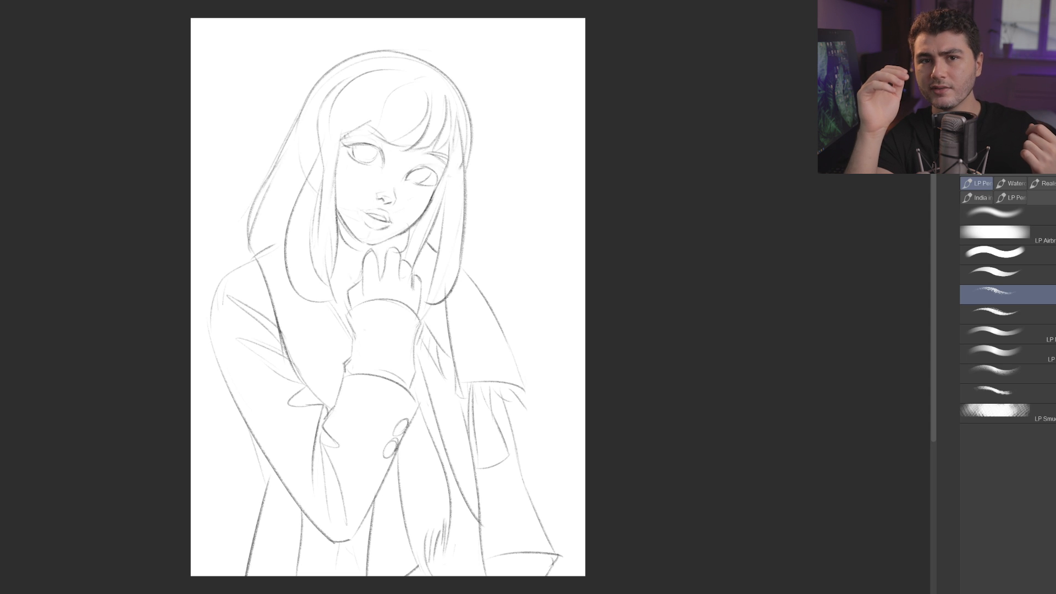
pyautogui.click(1045, 336)
pyautogui.moveTo(318, 245); pyautogui.dragTo(331, 354)
pyautogui.hotkey('ctrl', 'z')
# - Block pink over the back hair, cheek and shoulder with the LP Noisy Chalk brush
pyautogui.click(1045, 355)
pyautogui.moveTo(232, 293); pyautogui.dragTo(305, 248)
pyautogui.moveTo(333, 200)
pyautogui.mouseDown()
pyautogui.moveTo(330, 324)
pyautogui.moveTo(278, 178)
pyautogui.mouseUp()
pyautogui.moveTo(275, 201); pyautogui.dragTo(265, 247)
pyautogui.moveTo(300, 160); pyautogui.dragTo(275, 223)
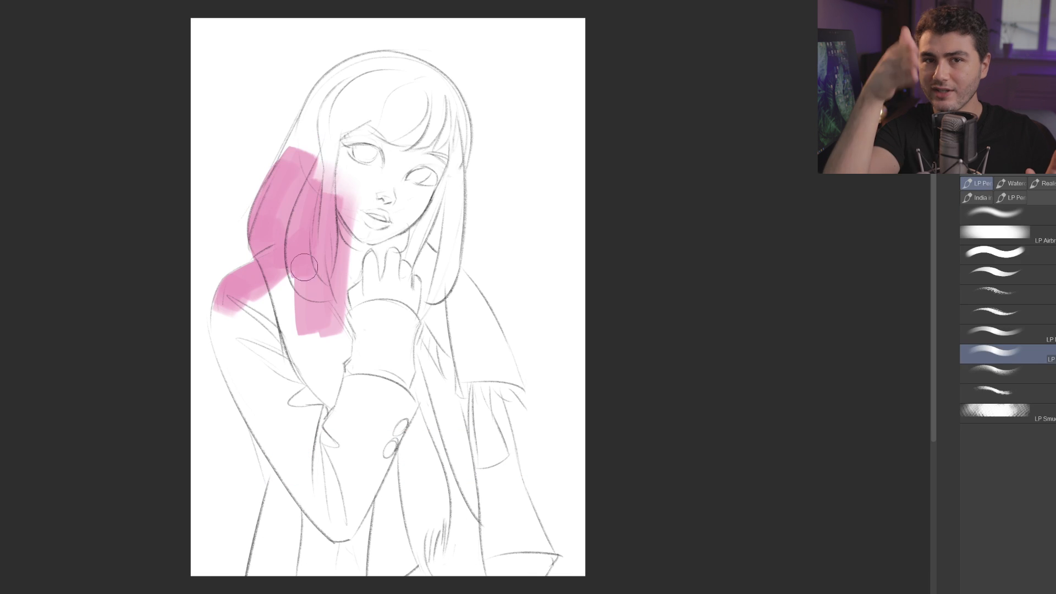
# - Fill the head, upper body, hand and sleeves with pink using the LP Solid brush at adjusted sizes
pyautogui.click(1045, 255)
pyautogui.press(']')
pyautogui.moveTo(309, 285)
pyautogui.mouseDown()
pyautogui.moveTo(305, 251)
pyautogui.moveTo(275, 267)
pyautogui.moveTo(255, 345)
pyautogui.moveTo(336, 495)
pyautogui.moveTo(357, 248)
pyautogui.moveTo(325, 127)
pyautogui.moveTo(398, 85)
pyautogui.moveTo(425, 104)
pyautogui.moveTo(440, 145)
pyautogui.moveTo(377, 316)
pyautogui.mouseUp()
pyautogui.press('[')
pyautogui.moveTo(417, 247); pyautogui.dragTo(439, 204)
pyautogui.moveTo(444, 163)
pyautogui.mouseDown()
pyautogui.moveTo(456, 216)
pyautogui.moveTo(426, 311)
pyautogui.mouseUp()
pyautogui.moveTo(457, 275); pyautogui.dragTo(488, 341)
pyautogui.moveTo(457, 295); pyautogui.dragTo(442, 375)
pyautogui.moveTo(418, 313); pyautogui.dragTo(402, 376)
pyautogui.moveTo(279, 476)
pyautogui.mouseDown()
pyautogui.moveTo(255, 570)
pyautogui.moveTo(294, 446)
pyautogui.mouseUp()
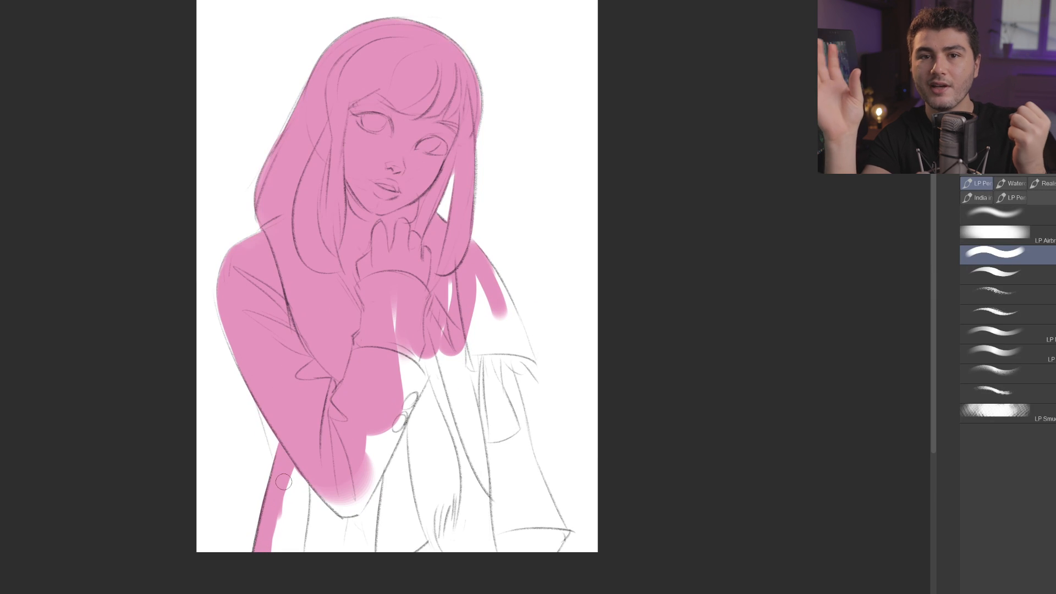
# - Fill the rest of the figure's silhouette with pink, covering the lower jacket and hanging drapery
pyautogui.moveTo(264, 411); pyautogui.dragTo(278, 453)
pyautogui.press(']')
pyautogui.moveTo(310, 490)
pyautogui.mouseDown()
pyautogui.moveTo(330, 541)
pyautogui.moveTo(404, 330)
pyautogui.mouseUp()
pyautogui.moveTo(440, 369)
pyautogui.mouseDown()
pyautogui.moveTo(484, 286)
pyautogui.moveTo(493, 303)
pyautogui.mouseUp()
pyautogui.moveTo(404, 428)
pyautogui.mouseDown()
pyautogui.moveTo(484, 407)
pyautogui.moveTo(523, 541)
pyautogui.mouseUp()
pyautogui.press('h')
pyautogui.moveTo(245, 547)
pyautogui.mouseDown()
pyautogui.moveTo(242, 579)
pyautogui.moveTo(224, 558)
pyautogui.moveTo(281, 434)
pyautogui.moveTo(247, 341)
pyautogui.moveTo(264, 387)
pyautogui.moveTo(287, 370)
pyautogui.moveTo(282, 383)
pyautogui.moveTo(276, 339)
pyautogui.moveTo(254, 393)
pyautogui.moveTo(279, 376)
pyautogui.mouseUp()
pyautogui.moveTo(543, 330)
pyautogui.mouseDown()
pyautogui.moveTo(482, 387)
pyautogui.moveTo(548, 320)
pyautogui.mouseUp()
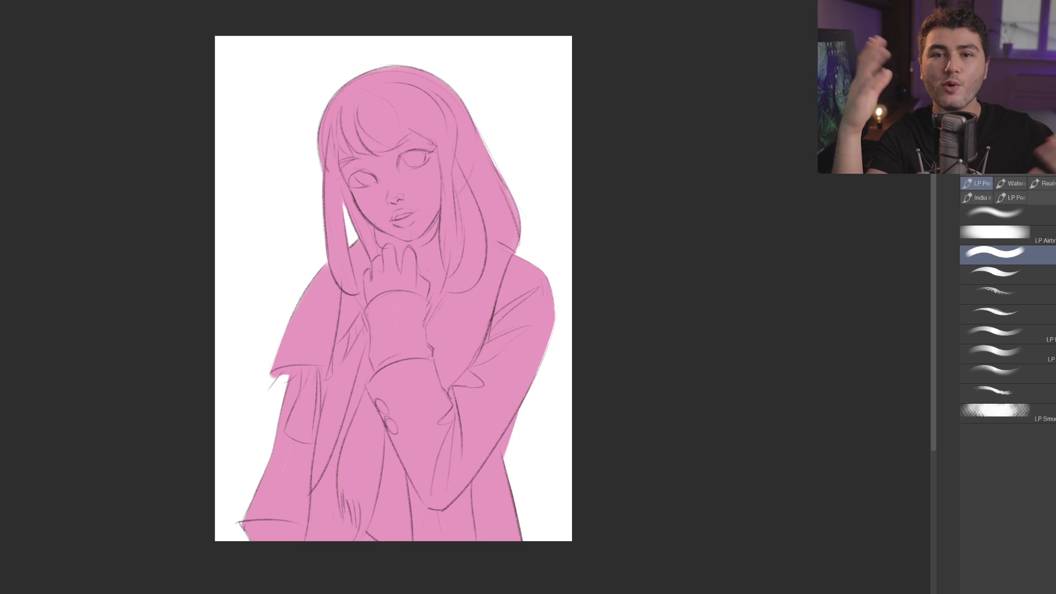
pyautogui.moveTo(372, 123); pyautogui.dragTo(437, 84)
pyautogui.hotkey('ctrl', 'z')
pyautogui.moveTo(351, 289); pyautogui.dragTo(329, 188)
pyautogui.hotkey('ctrl', 'z')
pyautogui.click(1045, 373)
pyautogui.hotkey('ctrl', 'z')
# - Block in the side lock and outer hair in dark brown with the LP Inky brush
pyautogui.click(1045, 314)
pyautogui.moveTo(335, 259); pyautogui.dragTo(331, 114)
pyautogui.moveTo(332, 115)
pyautogui.mouseDown()
pyautogui.moveTo(336, 238)
pyautogui.moveTo(352, 283)
pyautogui.moveTo(337, 231)
pyautogui.moveTo(362, 256)
pyautogui.mouseUp()
pyautogui.hotkey('ctrl', 'z')
pyautogui.hotkey('ctrl', 'z')
pyautogui.moveTo(364, 297)
pyautogui.mouseDown()
pyautogui.moveTo(357, 245)
pyautogui.moveTo(364, 299)
pyautogui.mouseUp()
pyautogui.moveTo(363, 226)
pyautogui.mouseDown()
pyautogui.moveTo(370, 258)
pyautogui.moveTo(339, 165)
pyautogui.moveTo(363, 69)
pyautogui.moveTo(517, 198)
pyautogui.mouseUp()
# - Fill the fringe and crown in dark brown and start the lock on the other side of the face
pyautogui.moveTo(335, 162)
pyautogui.mouseDown()
pyautogui.moveTo(334, 122)
pyautogui.moveTo(375, 157)
pyautogui.mouseUp()
pyautogui.hotkey('ctrl', 'z')
pyautogui.moveTo(348, 103)
pyautogui.mouseDown()
pyautogui.moveTo(364, 148)
pyautogui.moveTo(352, 102)
pyautogui.mouseUp()
pyautogui.moveTo(367, 149)
pyautogui.mouseDown()
pyautogui.moveTo(400, 140)
pyautogui.moveTo(391, 124)
pyautogui.moveTo(368, 122)
pyautogui.moveTo(439, 138)
pyautogui.moveTo(424, 140)
pyautogui.moveTo(418, 99)
pyautogui.moveTo(431, 114)
pyautogui.mouseUp()
pyautogui.hotkey('ctrl', 'z')
pyautogui.moveTo(442, 229); pyautogui.dragTo(444, 147)
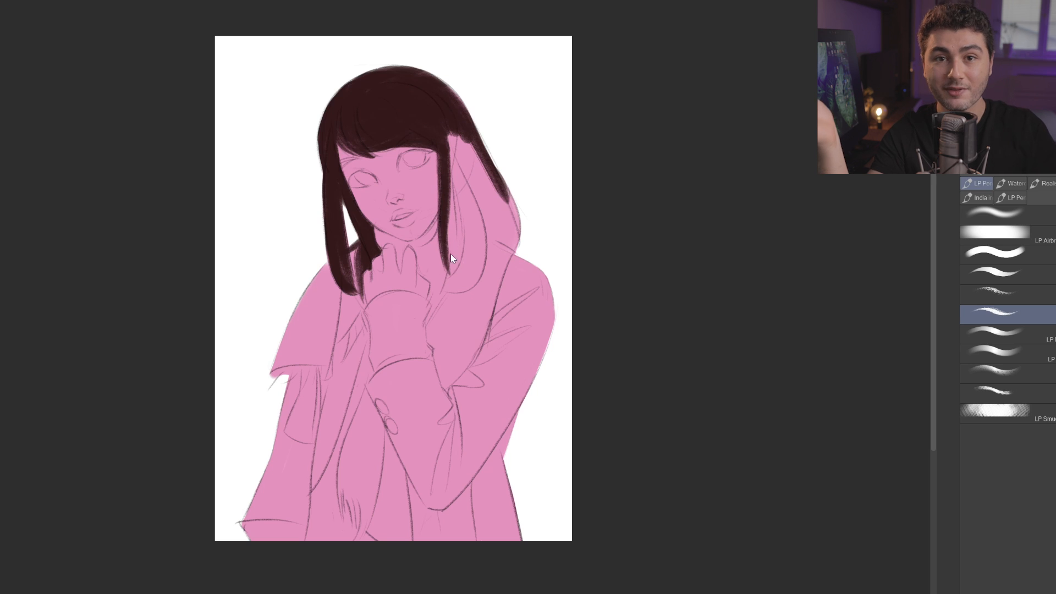
# - Fill the wide front lock of hair beside the face in dark brown
pyautogui.moveTo(449, 283)
pyautogui.mouseDown()
pyautogui.moveTo(457, 165)
pyautogui.moveTo(458, 235)
pyautogui.mouseUp()
pyautogui.moveTo(451, 170)
pyautogui.mouseDown()
pyautogui.moveTo(462, 273)
pyautogui.moveTo(473, 281)
pyautogui.mouseUp()
pyautogui.moveTo(476, 234); pyautogui.dragTo(451, 148)
pyautogui.press('[')
pyautogui.press('h')
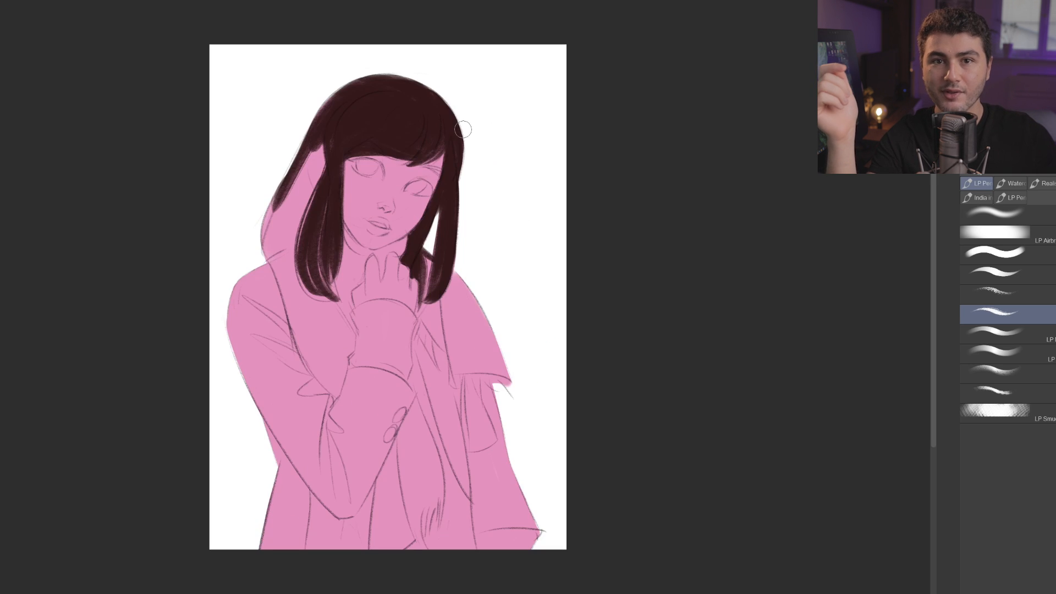
# - Sketch the ear between the front lock and the back hair with the LP 6B brush
pyautogui.click(994, 293)
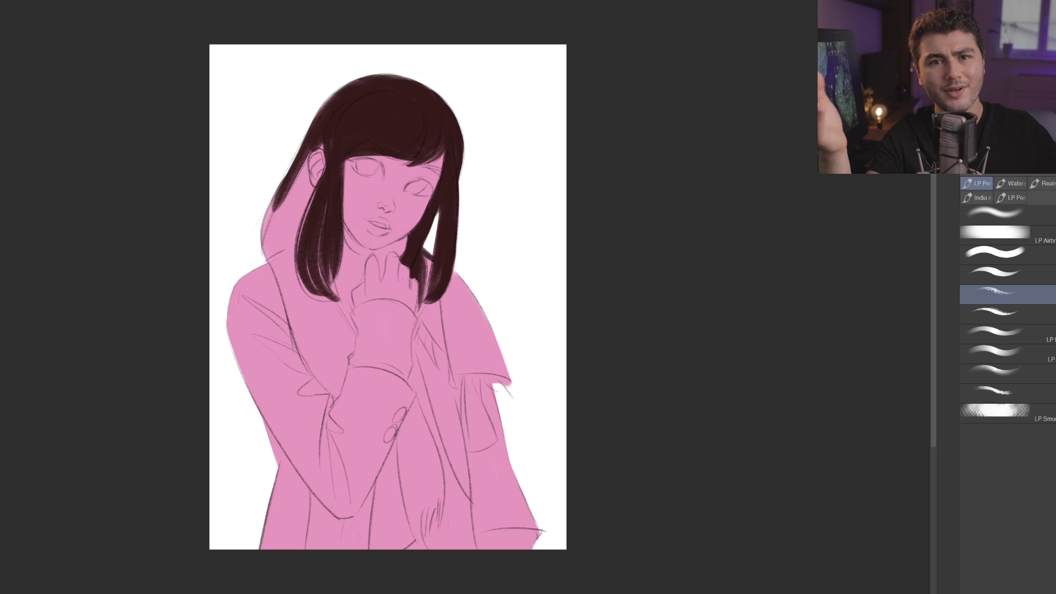
pyautogui.hotkey('ctrl', 'z')
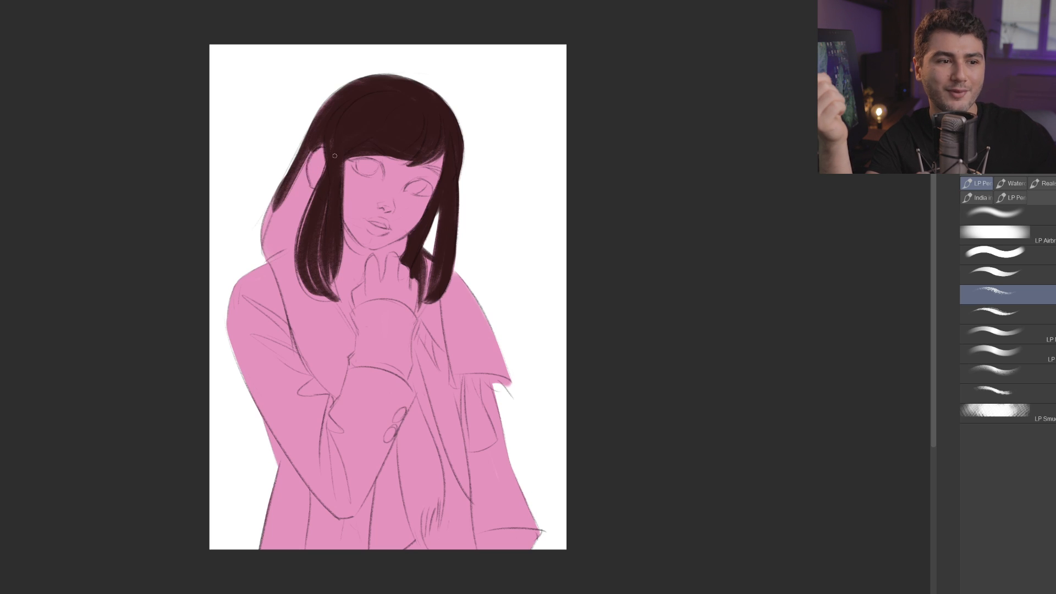
pyautogui.moveTo(323, 154)
pyautogui.mouseDown()
pyautogui.moveTo(311, 168)
pyautogui.moveTo(325, 168)
pyautogui.mouseUp()
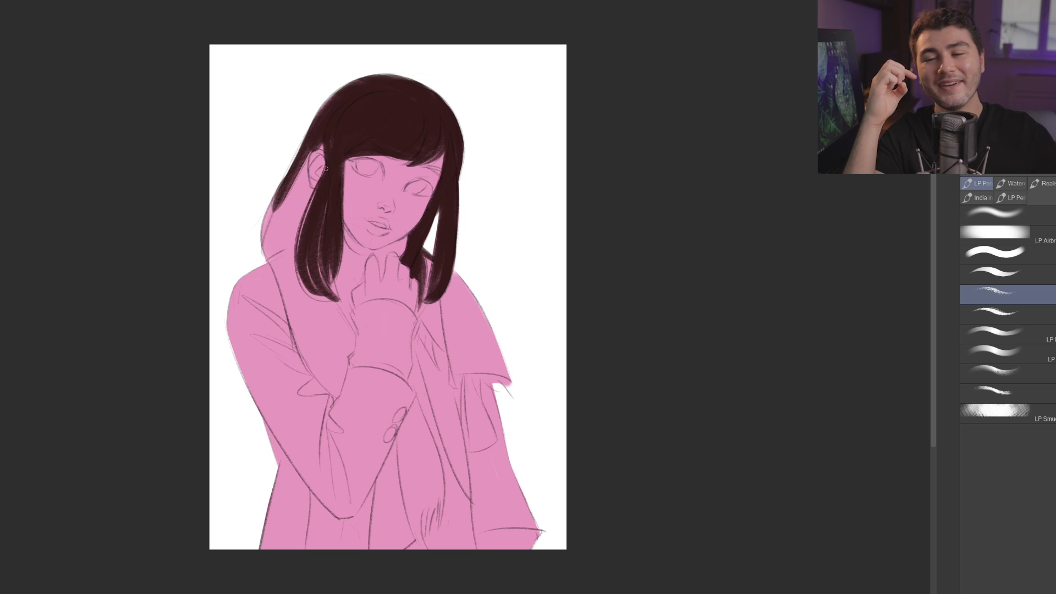
# - Fill the back hair behind the ear and neck in dark brown with the LP Inky brush
pyautogui.click(996, 313)
pyautogui.moveTo(297, 231)
pyautogui.mouseDown()
pyautogui.moveTo(284, 184)
pyautogui.moveTo(297, 230)
pyautogui.mouseUp()
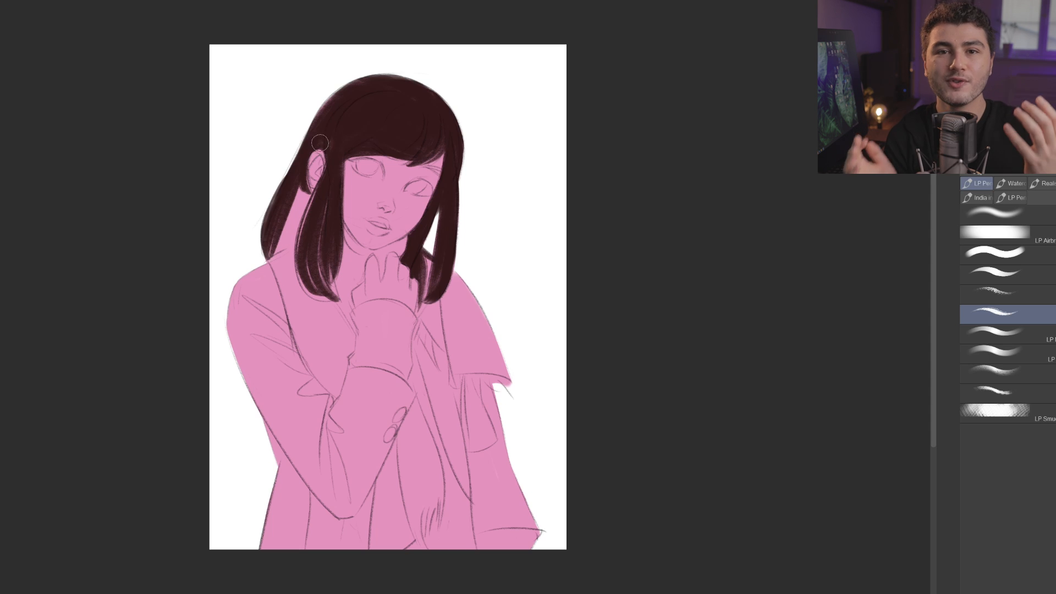
pyautogui.moveTo(308, 177); pyautogui.dragTo(278, 241)
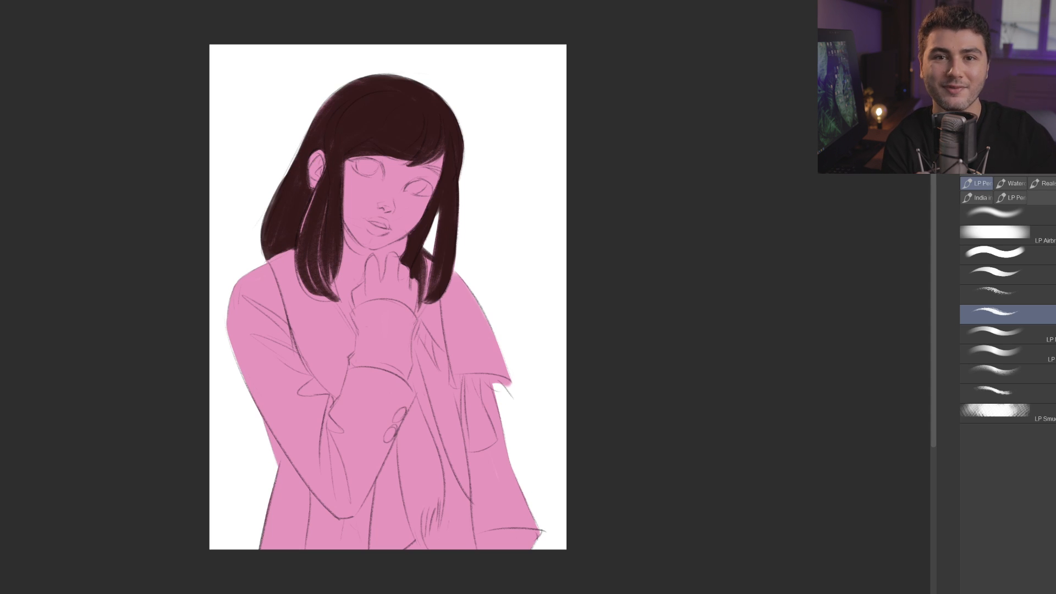
# - Block in the sleeve and body of the jacket in dark blue with a broad brush
pyautogui.moveTo(242, 286); pyautogui.dragTo(286, 533)
pyautogui.moveTo(313, 467); pyautogui.dragTo(440, 418)
pyautogui.hotkey('ctrl', 'z')
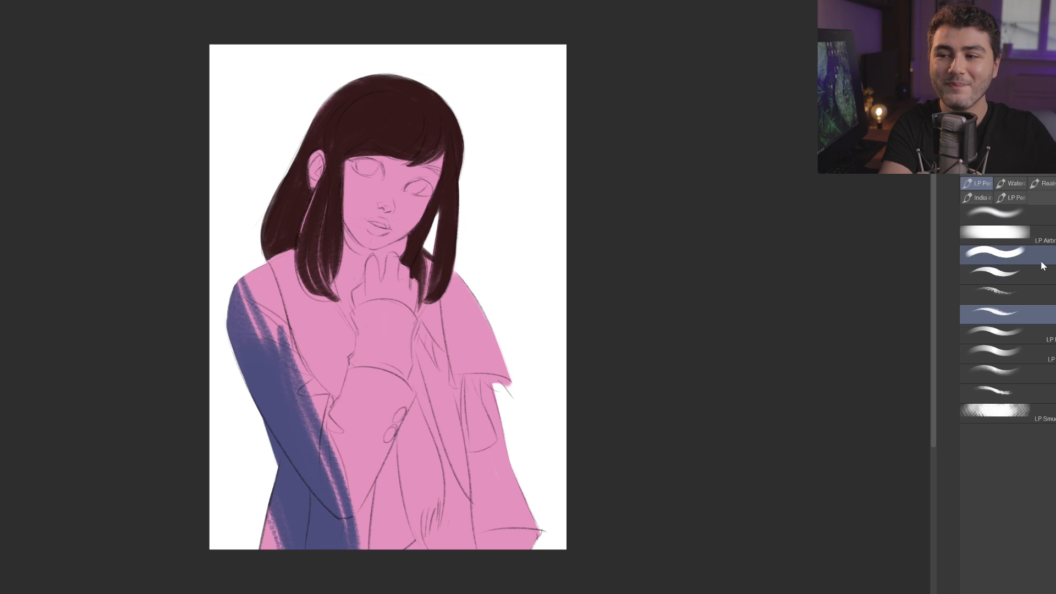
pyautogui.click(1040, 256)
pyautogui.moveTo(352, 479); pyautogui.dragTo(440, 401)
pyautogui.hotkey('ctrl', 'z')
pyautogui.moveTo(497, 385)
pyautogui.mouseDown()
pyautogui.moveTo(285, 438)
pyautogui.moveTo(457, 374)
pyautogui.mouseUp()
# - Fill the remaining shoulders, wrist and upper chest in the jacket's dark blue with a softer brush
pyautogui.click(1007, 354)
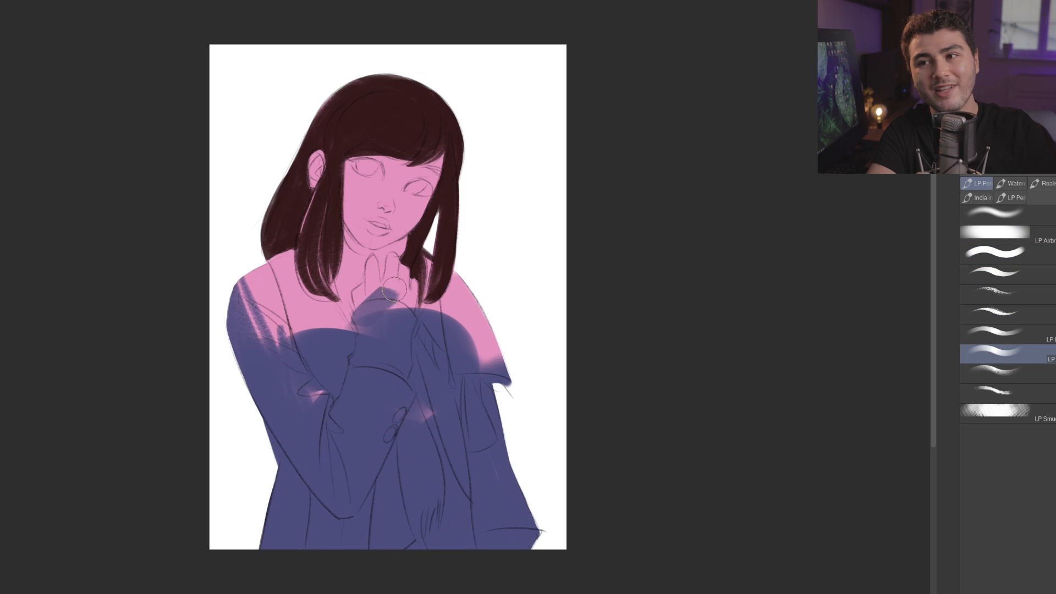
pyautogui.moveTo(388, 292); pyautogui.dragTo(366, 312)
pyautogui.moveTo(435, 308)
pyautogui.mouseDown()
pyautogui.moveTo(470, 365)
pyautogui.moveTo(426, 413)
pyautogui.mouseUp()
pyautogui.moveTo(245, 281)
pyautogui.mouseDown()
pyautogui.moveTo(283, 354)
pyautogui.moveTo(341, 330)
pyautogui.mouseUp()
pyautogui.hotkey('ctrl', 'z')
pyautogui.moveTo(276, 335); pyautogui.dragTo(330, 313)
pyautogui.moveTo(413, 300); pyautogui.dragTo(408, 257)
pyautogui.moveTo(304, 262); pyautogui.dragTo(349, 322)
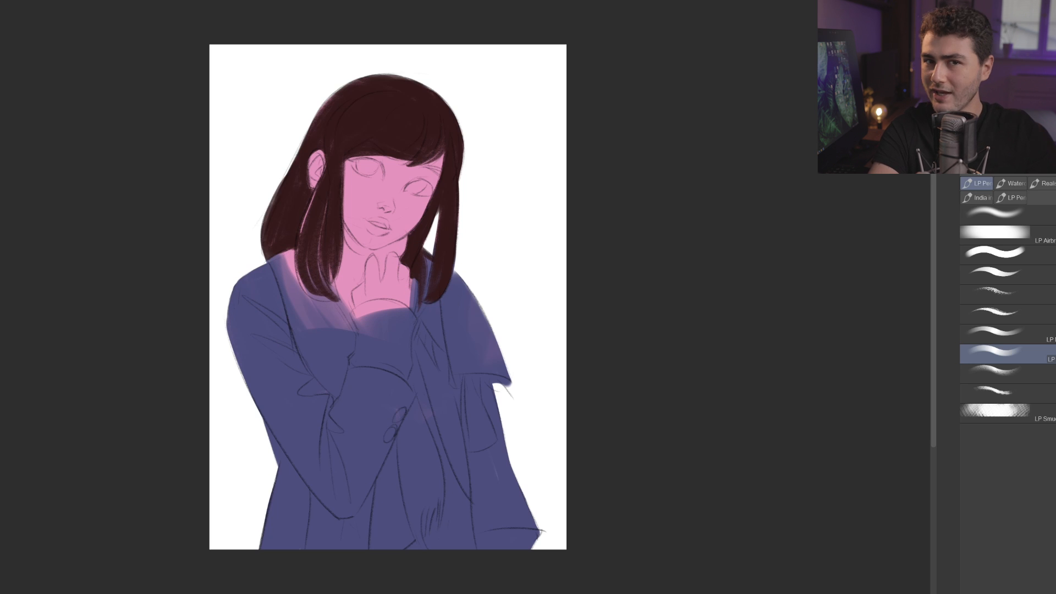
# - Paint the scarf in muted green around the neck, over the shoulders and down its short hanging end
pyautogui.click(996, 314)
pyautogui.moveTo(299, 319)
pyautogui.mouseDown()
pyautogui.moveTo(287, 279)
pyautogui.moveTo(328, 360)
pyautogui.moveTo(314, 351)
pyautogui.moveTo(339, 377)
pyautogui.moveTo(359, 242)
pyautogui.moveTo(345, 227)
pyautogui.moveTo(344, 264)
pyautogui.moveTo(397, 242)
pyautogui.moveTo(378, 270)
pyautogui.moveTo(391, 275)
pyautogui.mouseUp()
pyautogui.moveTo(465, 294)
pyautogui.mouseDown()
pyautogui.moveTo(462, 345)
pyautogui.moveTo(477, 400)
pyautogui.moveTo(462, 379)
pyautogui.moveTo(480, 443)
pyautogui.mouseUp()
pyautogui.moveTo(459, 378)
pyautogui.mouseDown()
pyautogui.moveTo(474, 374)
pyautogui.moveTo(432, 331)
pyautogui.moveTo(421, 243)
pyautogui.mouseUp()
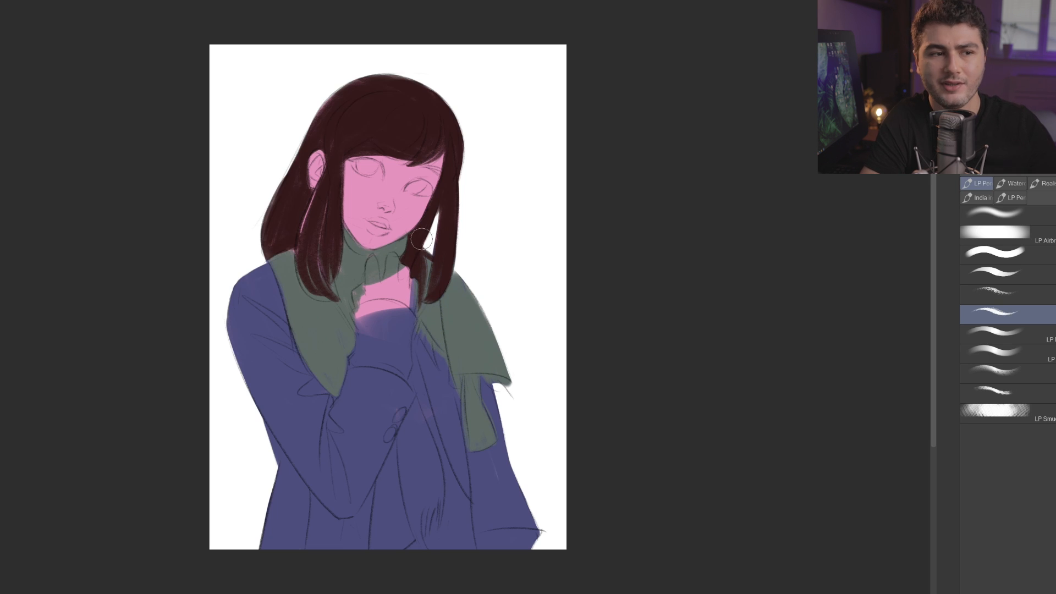
# - Extend the muted green over the hand and down the scarf's long end below the raised forearm
pyautogui.keyDown('alt'); pyautogui.click(451, 280); pyautogui.keyUp('alt')
pyautogui.moveTo(349, 312)
pyautogui.mouseDown()
pyautogui.moveTo(387, 289)
pyautogui.moveTo(410, 297)
pyautogui.moveTo(365, 309)
pyautogui.mouseUp()
pyautogui.press(']')
pyautogui.moveTo(319, 495)
pyautogui.mouseDown()
pyautogui.moveTo(434, 481)
pyautogui.moveTo(387, 463)
pyautogui.mouseUp()
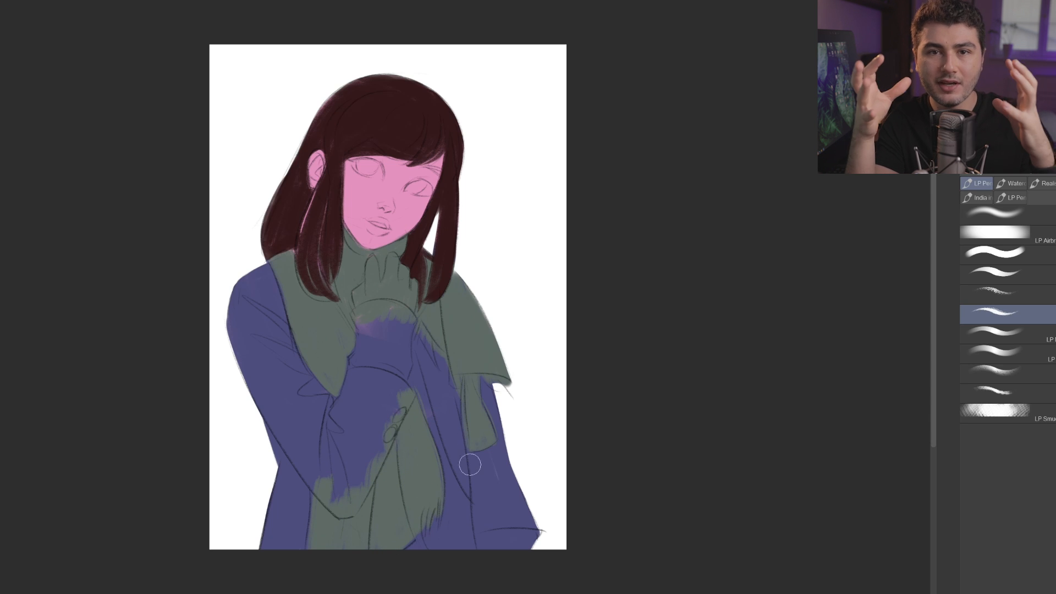
# - Erase the green overlapping the raised blue sleeve so the scarf's long end sits behind the forearm
pyautogui.press('e')
pyautogui.press('b')
pyautogui.moveTo(407, 385); pyautogui.dragTo(403, 364)
pyautogui.press('e')
pyautogui.click(1038, 258)
pyautogui.moveTo(324, 484)
pyautogui.mouseDown()
pyautogui.moveTo(335, 495)
pyautogui.moveTo(364, 470)
pyautogui.mouseUp()
pyautogui.moveTo(401, 432); pyautogui.dragTo(406, 392)
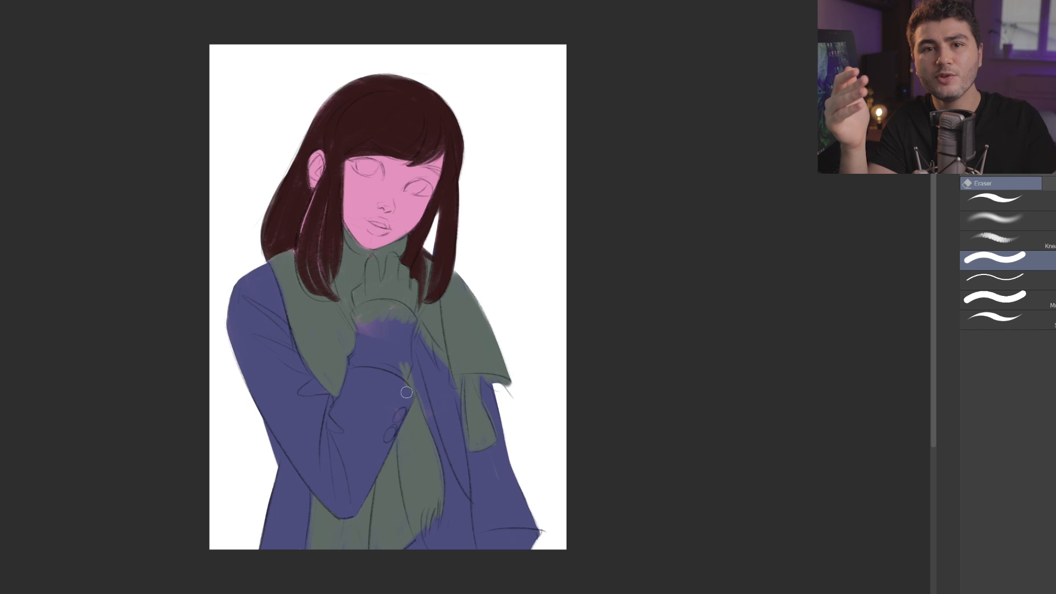
# - Paint the hand's fingers and knuckles over the scarf and recolour the skin to a pale pink
pyautogui.press('b')
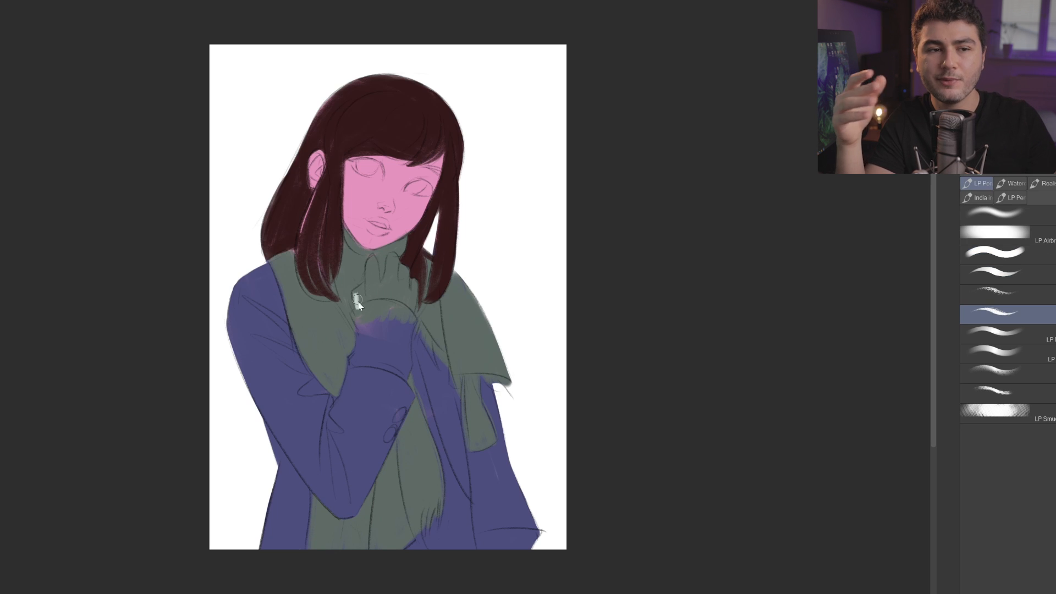
pyautogui.moveTo(358, 291)
pyautogui.mouseDown()
pyautogui.moveTo(372, 279)
pyautogui.moveTo(391, 322)
pyautogui.mouseUp()
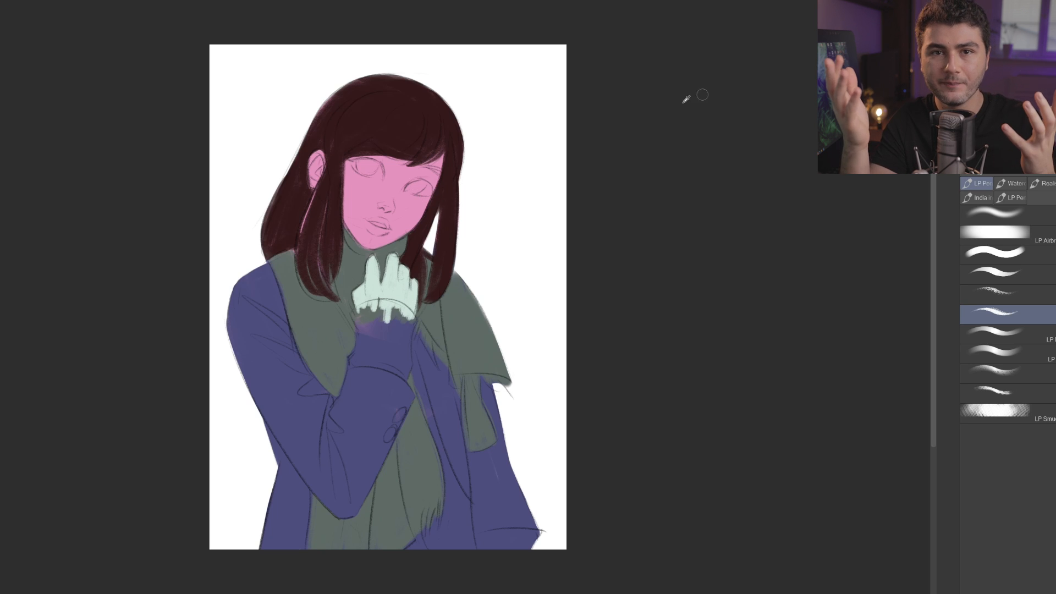
pyautogui.moveTo(373, 289); pyautogui.dragTo(410, 315)
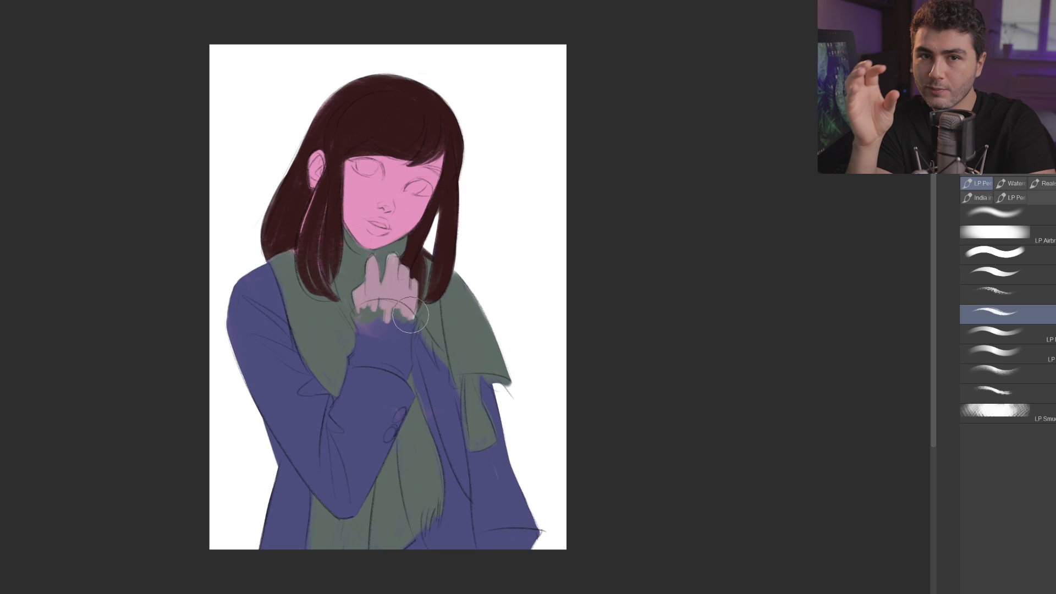
pyautogui.press('space')
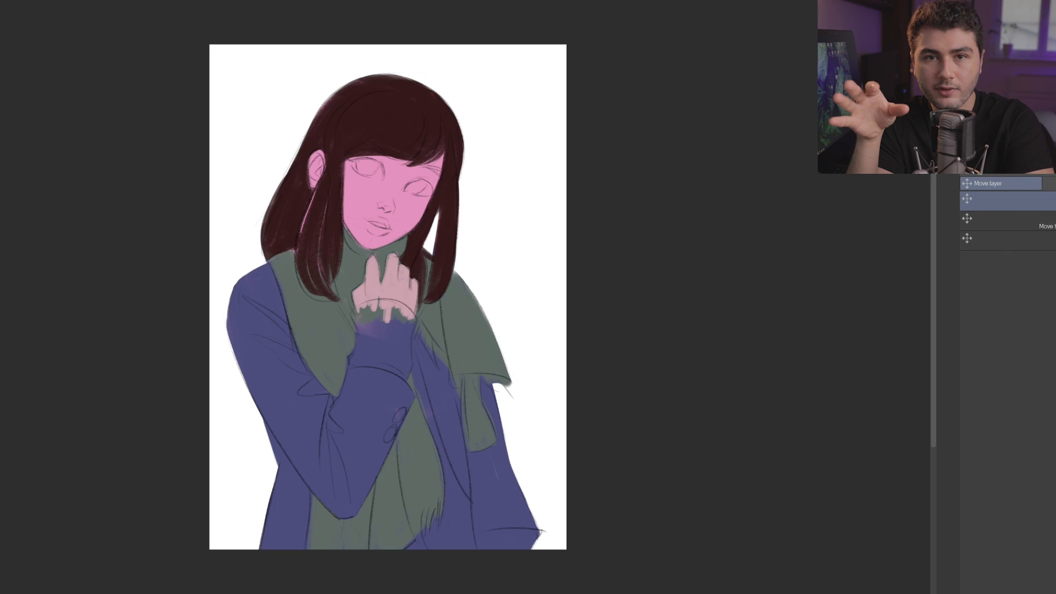
pyautogui.press('b')
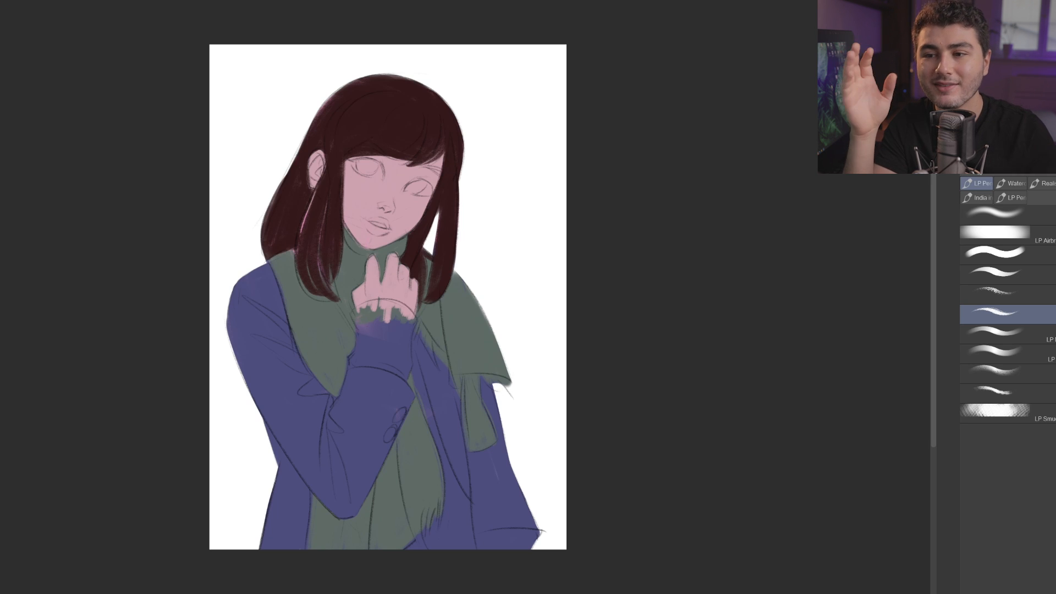
# - Sketch the vertical wall edge and the slanting ceiling lines of the corridor behind the back hair
pyautogui.hotkey('ctrl', 'z')
pyautogui.moveTo(297, 52)
pyautogui.mouseDown()
pyautogui.moveTo(295, 158)
pyautogui.moveTo(282, 68)
pyautogui.mouseUp()
pyautogui.hotkey('ctrl', 'z')
pyautogui.hotkey('ctrl', 'z')
pyautogui.keyDown('shift'); pyautogui.click(281, 14); pyautogui.keyUp('shift')
pyautogui.press('e')
pyautogui.moveTo(288, 44); pyautogui.dragTo(288, 161)
pyautogui.press('b')
pyautogui.moveTo(252, 47); pyautogui.dragTo(276, 82)
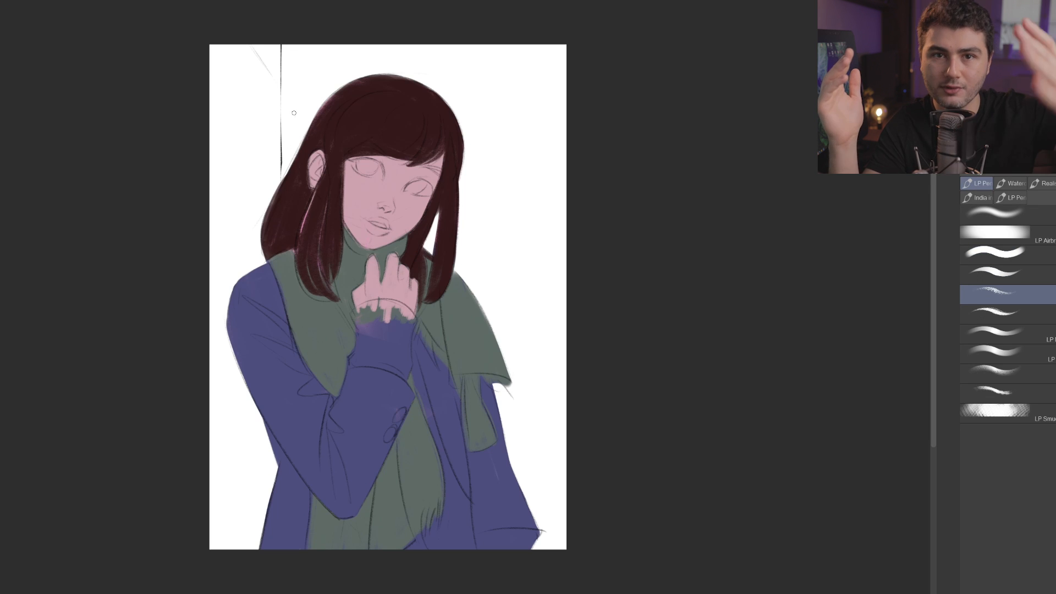
pyautogui.moveTo(215, 103); pyautogui.dragTo(275, 132)
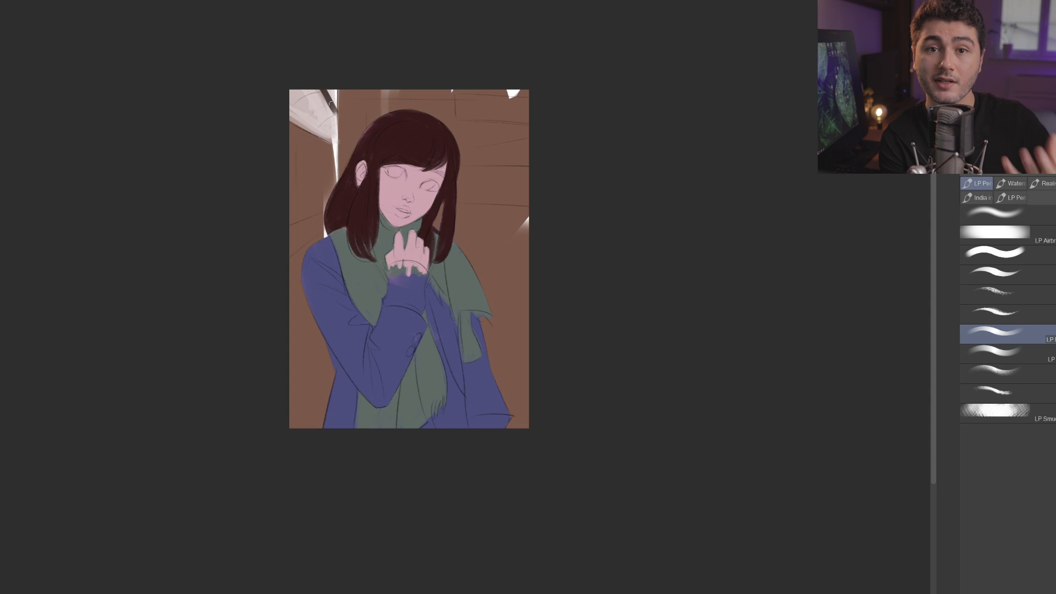
# - Paint the corridor background with brown wall panels and curved ribs on the pale ceiling
pyautogui.click(994, 313)
pyautogui.moveTo(312, 224); pyautogui.dragTo(280, 229)
pyautogui.moveTo(295, 126)
pyautogui.mouseDown()
pyautogui.moveTo(319, 205)
pyautogui.moveTo(324, 156)
pyautogui.moveTo(334, 183)
pyautogui.mouseUp()
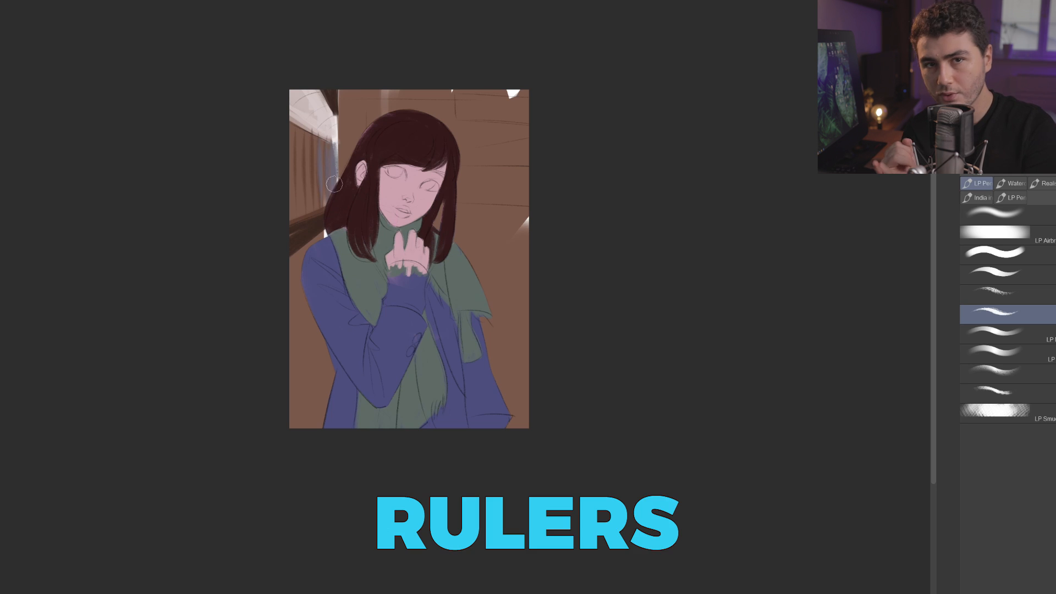
pyautogui.moveTo(308, 111)
pyautogui.mouseDown()
pyautogui.moveTo(329, 109)
pyautogui.moveTo(336, 129)
pyautogui.mouseUp()
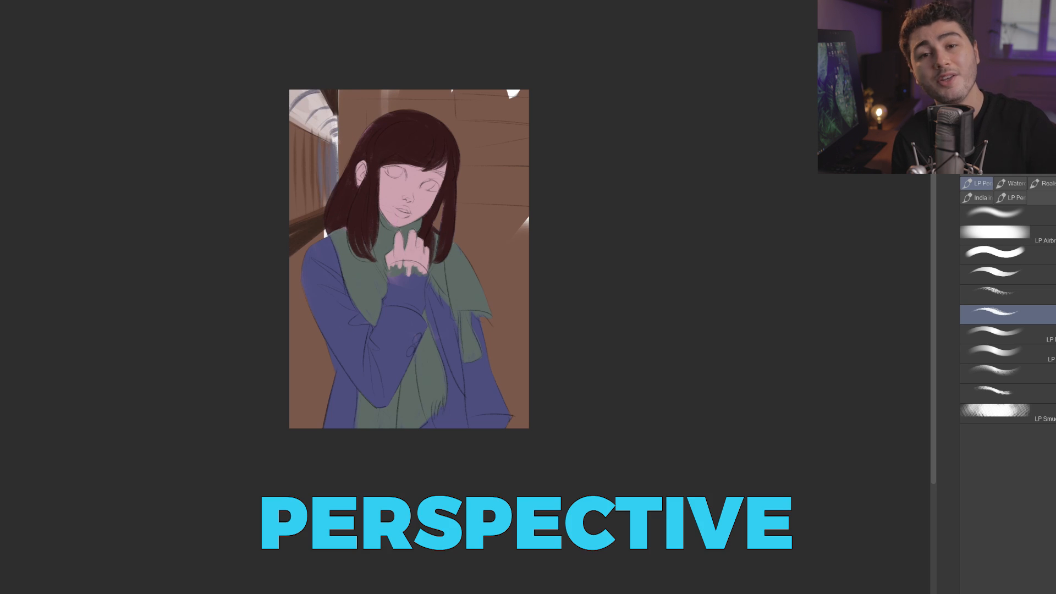
# - Tint the corridor ceiling a pale blue with a soft brush
pyautogui.press(',')
pyautogui.press(',')
pyautogui.press(',')
pyautogui.press(',')
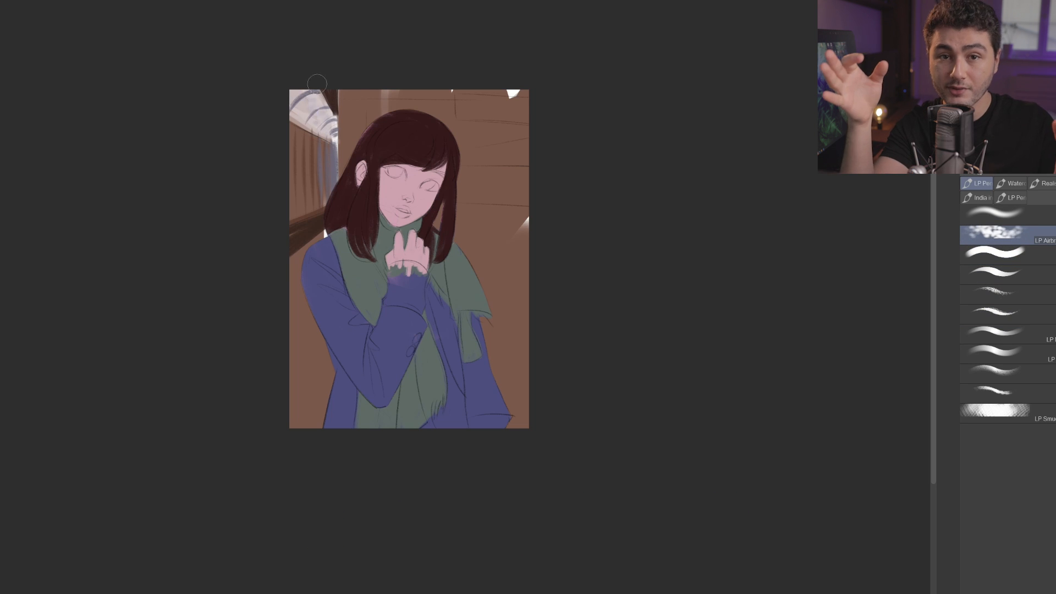
pyautogui.press(',')
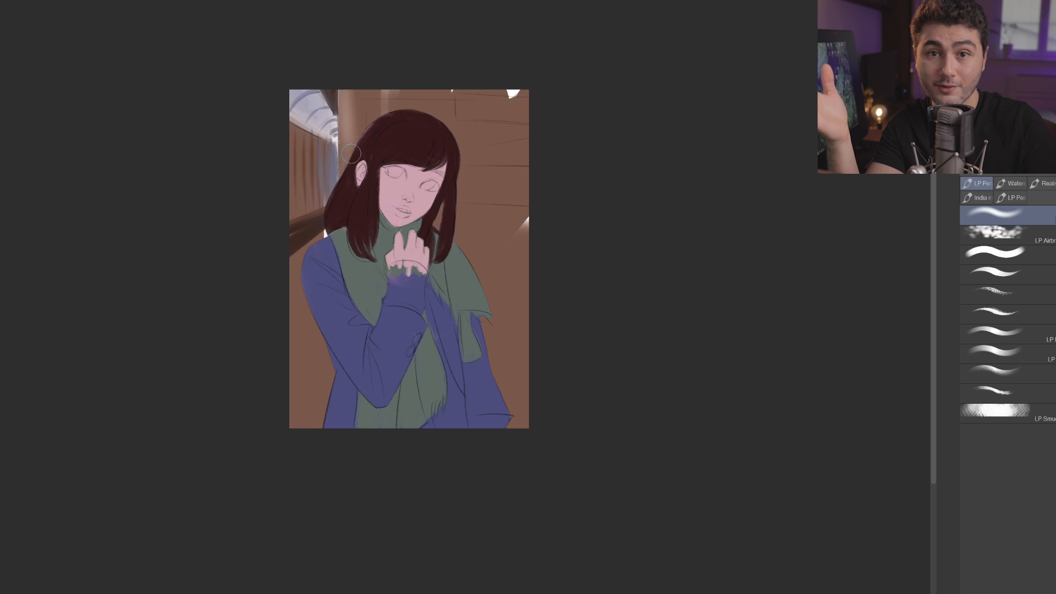
# - Brush lighter brown strokes onto the wall above the head with a larger brush, undoing the last stroke
pyautogui.press('.')
pyautogui.press('.')
pyautogui.press('.')
pyautogui.press('.')
pyautogui.press('.')
pyautogui.press('.')
pyautogui.press(']')
pyautogui.press(']')
pyautogui.press(']')
pyautogui.moveTo(363, 110)
pyautogui.mouseDown()
pyautogui.moveTo(405, 94)
pyautogui.moveTo(483, 96)
pyautogui.moveTo(426, 108)
pyautogui.mouseUp()
pyautogui.hotkey('ctrl', 'z')
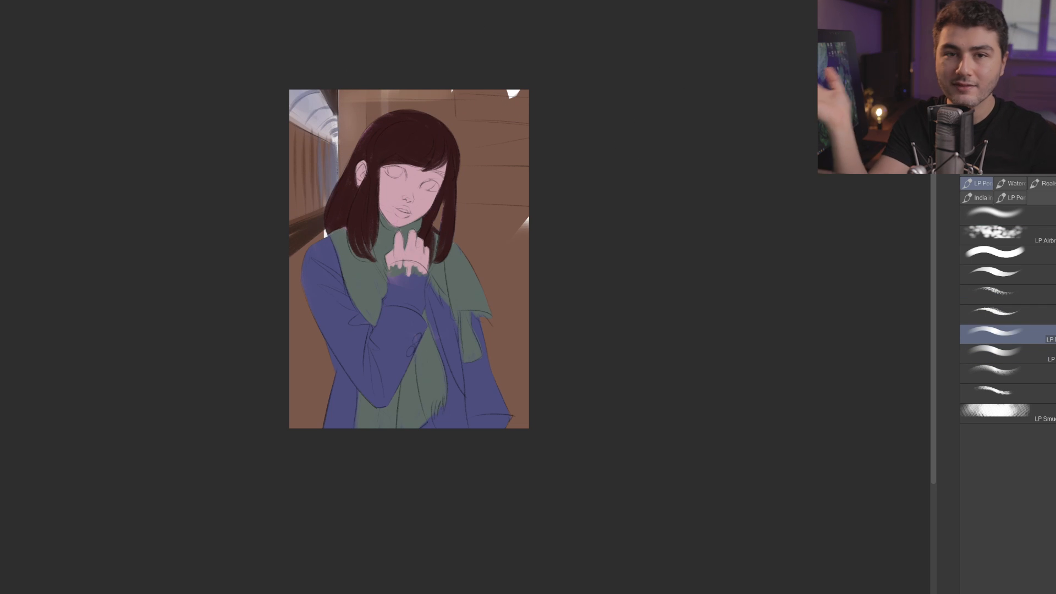
# - Paint the orange sign panels and the pale grey band in the background beside the fringe
pyautogui.moveTo(465, 102)
pyautogui.mouseDown()
pyautogui.moveTo(505, 116)
pyautogui.moveTo(500, 139)
pyautogui.mouseUp()
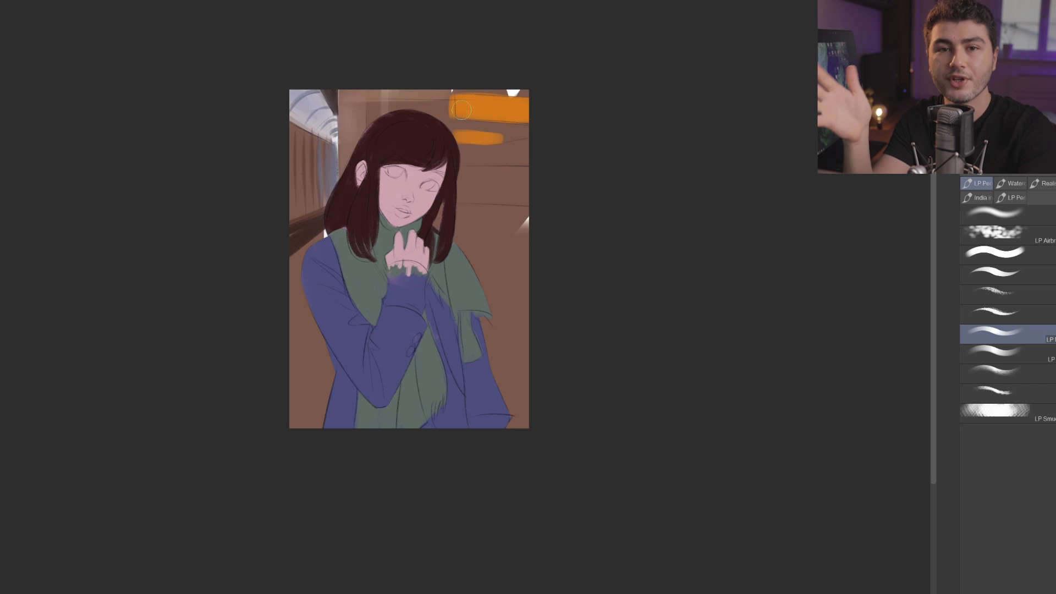
pyautogui.moveTo(379, 100)
pyautogui.mouseDown()
pyautogui.moveTo(454, 100)
pyautogui.moveTo(441, 112)
pyautogui.mouseUp()
pyautogui.hotkey('ctrl', 'z')
pyautogui.moveTo(452, 125); pyautogui.dragTo(525, 130)
pyautogui.moveTo(445, 145); pyautogui.dragTo(521, 146)
pyautogui.moveTo(462, 154)
pyautogui.mouseDown()
pyautogui.moveTo(491, 161)
pyautogui.moveTo(374, 94)
pyautogui.moveTo(538, 156)
pyautogui.moveTo(488, 165)
pyautogui.moveTo(526, 146)
pyautogui.mouseUp()
pyautogui.hotkey('ctrl', 'z')
# - Paint the dark brown band with vertical strokes beneath the pale grey area, undoing the last strokes
pyautogui.moveTo(466, 161)
pyautogui.mouseDown()
pyautogui.moveTo(528, 157)
pyautogui.moveTo(465, 173)
pyautogui.mouseUp()
pyautogui.moveTo(522, 170)
pyautogui.mouseDown()
pyautogui.moveTo(477, 169)
pyautogui.moveTo(506, 174)
pyautogui.moveTo(469, 200)
pyautogui.mouseUp()
pyautogui.moveTo(493, 179); pyautogui.dragTo(494, 202)
pyautogui.moveTo(524, 168)
pyautogui.mouseDown()
pyautogui.moveTo(524, 194)
pyautogui.moveTo(488, 219)
pyautogui.moveTo(503, 223)
pyautogui.mouseUp()
pyautogui.hotkey('ctrl', 'z')
pyautogui.hotkey('ctrl', 'z')
# - Paint the green counter front and the light peach surface below it beside the scarf
pyautogui.moveTo(467, 254); pyautogui.dragTo(543, 248)
pyautogui.hotkey('ctrl', 'z')
pyautogui.moveTo(465, 256)
pyautogui.mouseDown()
pyautogui.moveTo(528, 254)
pyautogui.moveTo(527, 346)
pyautogui.mouseUp()
pyautogui.hotkey('ctrl', 'z')
pyautogui.moveTo(480, 273)
pyautogui.mouseDown()
pyautogui.moveTo(523, 355)
pyautogui.moveTo(507, 307)
pyautogui.mouseUp()
pyautogui.moveTo(465, 253); pyautogui.dragTo(566, 247)
pyautogui.moveTo(462, 232); pyautogui.dragTo(553, 234)
pyautogui.hotkey('ctrl', 'z')
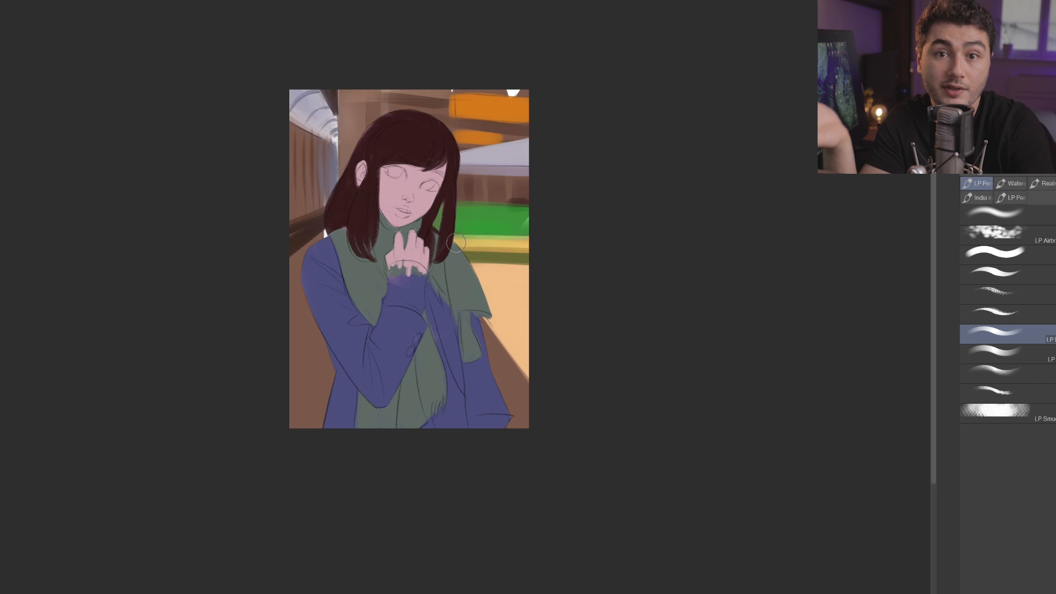
# - Paint the floor on both sides of the figure in greyish purple and blue-grey with a larger brush
pyautogui.hotkey('ctrl', 'z')
pyautogui.moveTo(497, 336)
pyautogui.mouseDown()
pyautogui.moveTo(517, 416)
pyautogui.moveTo(509, 330)
pyautogui.mouseUp()
pyautogui.press(']')
pyautogui.press(']')
pyautogui.press(']')
pyautogui.moveTo(334, 324)
pyautogui.mouseDown()
pyautogui.moveTo(313, 418)
pyautogui.moveTo(294, 404)
pyautogui.moveTo(311, 255)
pyautogui.mouseUp()
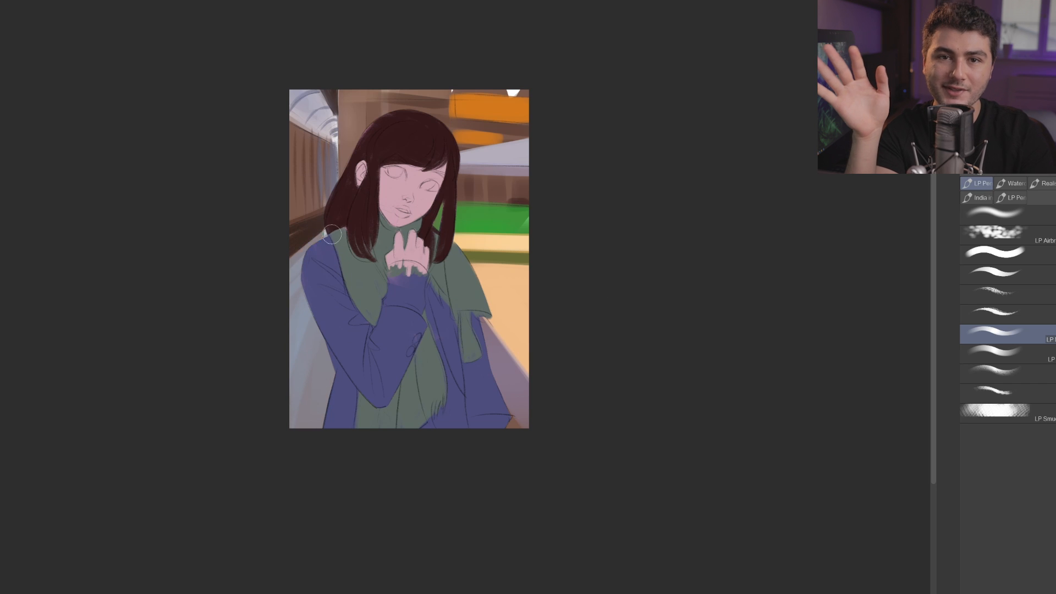
# - Detail the background with window panes, seats, a green light, corridor curtains and peach floor patches using a smaller brush
pyautogui.press('[')
pyautogui.press('[')
pyautogui.press('[')
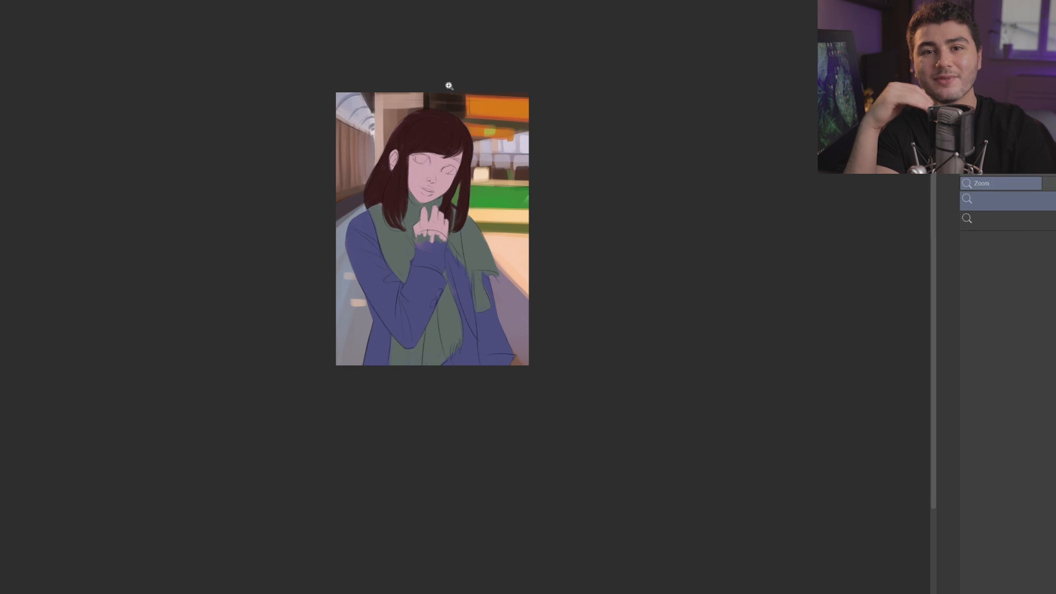
pyautogui.click(435, 97)
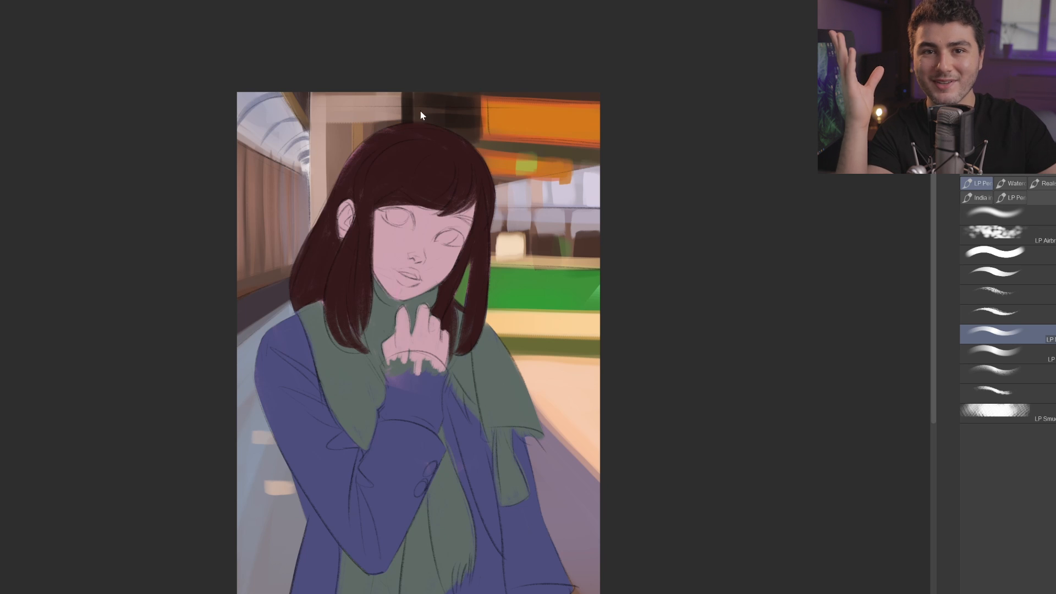
pyautogui.moveTo(368, 111)
pyautogui.mouseDown()
pyautogui.moveTo(476, 111)
pyautogui.moveTo(368, 132)
pyautogui.mouseUp()
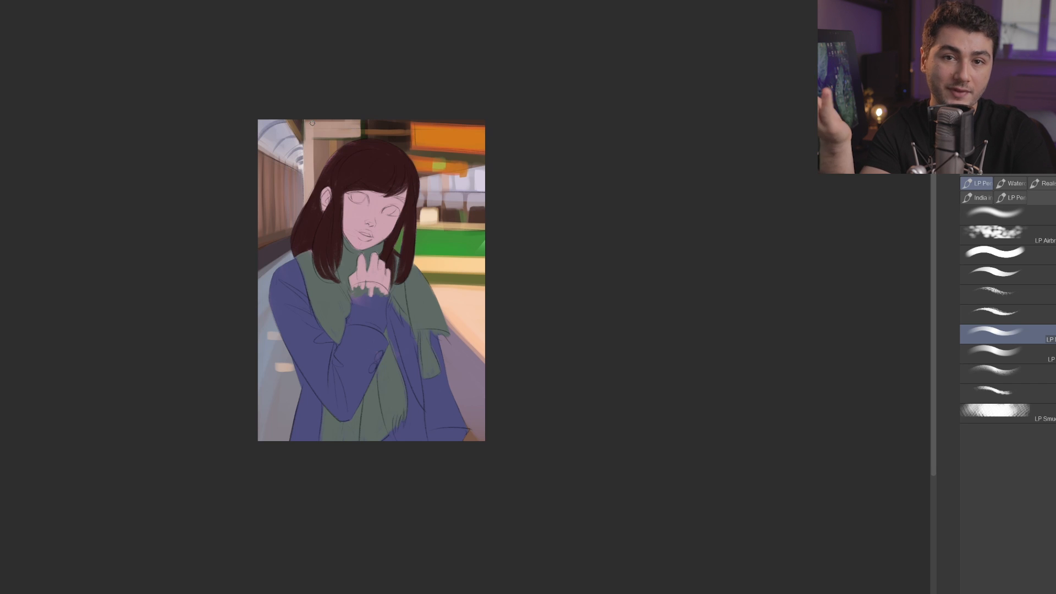
# - Add a warm yellow glow over the counter and orange signs with a large soft brush
pyautogui.click(1006, 215)
pyautogui.press(']')
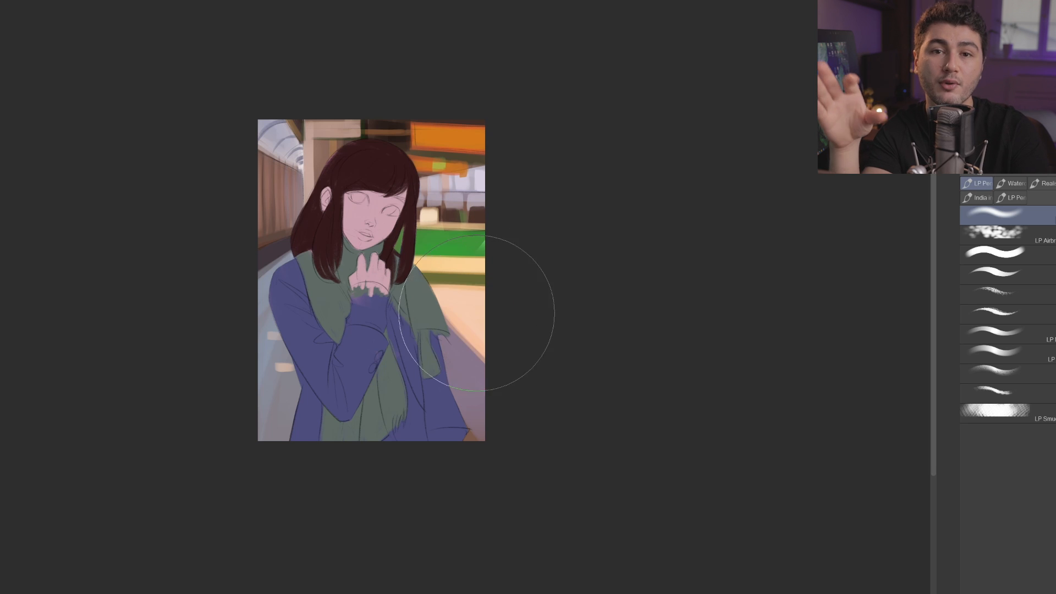
pyautogui.moveTo(484, 277); pyautogui.dragTo(464, 314)
pyautogui.press('[')
pyautogui.press('[')
pyautogui.press('[')
pyautogui.press('[')
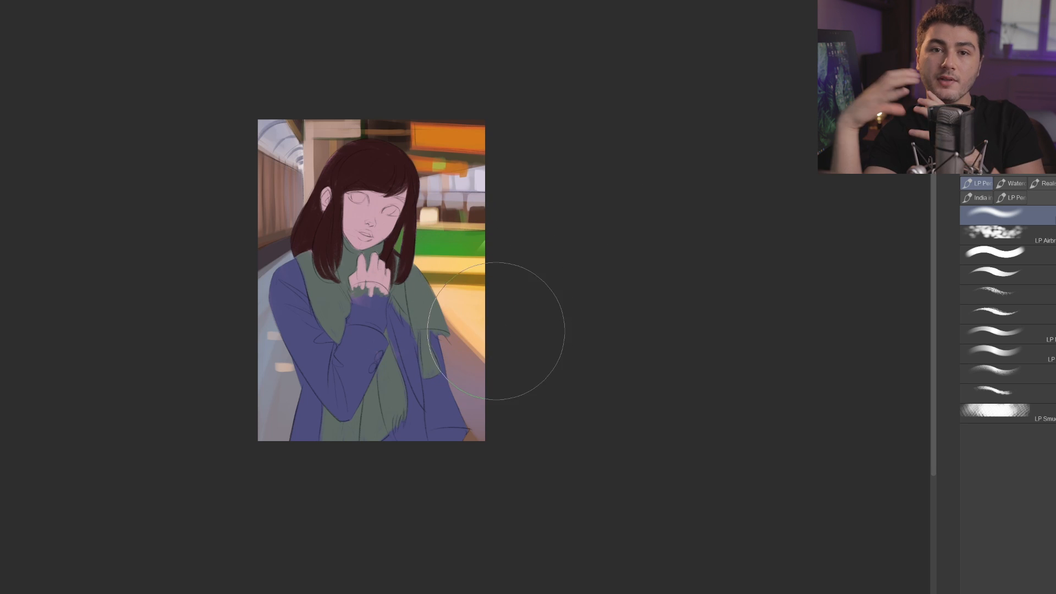
pyautogui.press(']')
pyautogui.moveTo(478, 355)
pyautogui.mouseDown()
pyautogui.moveTo(492, 279)
pyautogui.moveTo(486, 130)
pyautogui.mouseUp()
# - Spread the warm glow over the corridor ceiling and wall, and erase the blue tint from the floor
pyautogui.press(']')
pyautogui.press(']')
pyautogui.press(']')
pyautogui.press(']')
pyautogui.moveTo(286, 147); pyautogui.dragTo(315, 122)
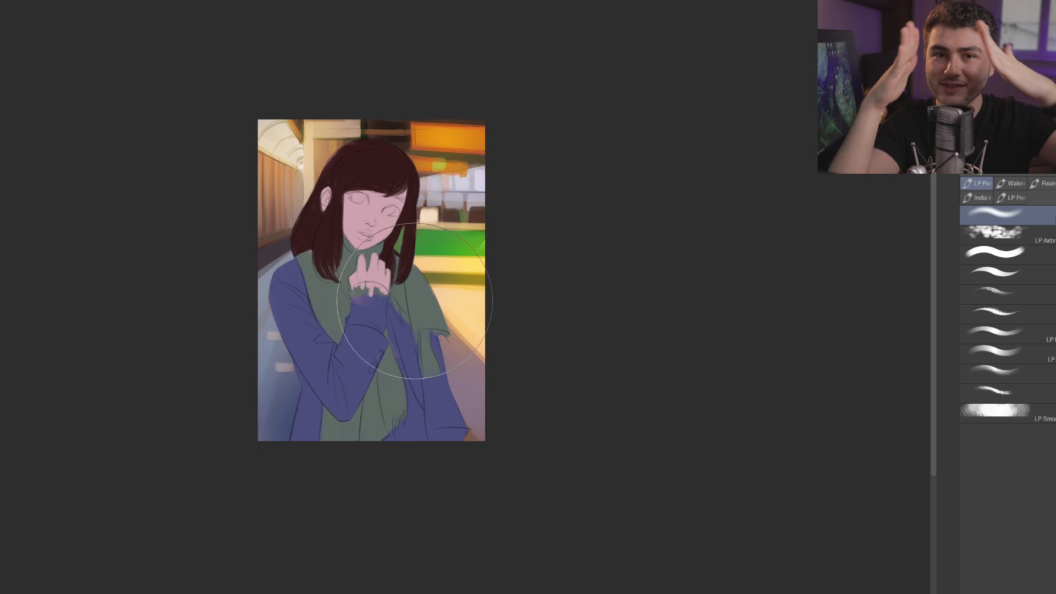
pyautogui.press('e')
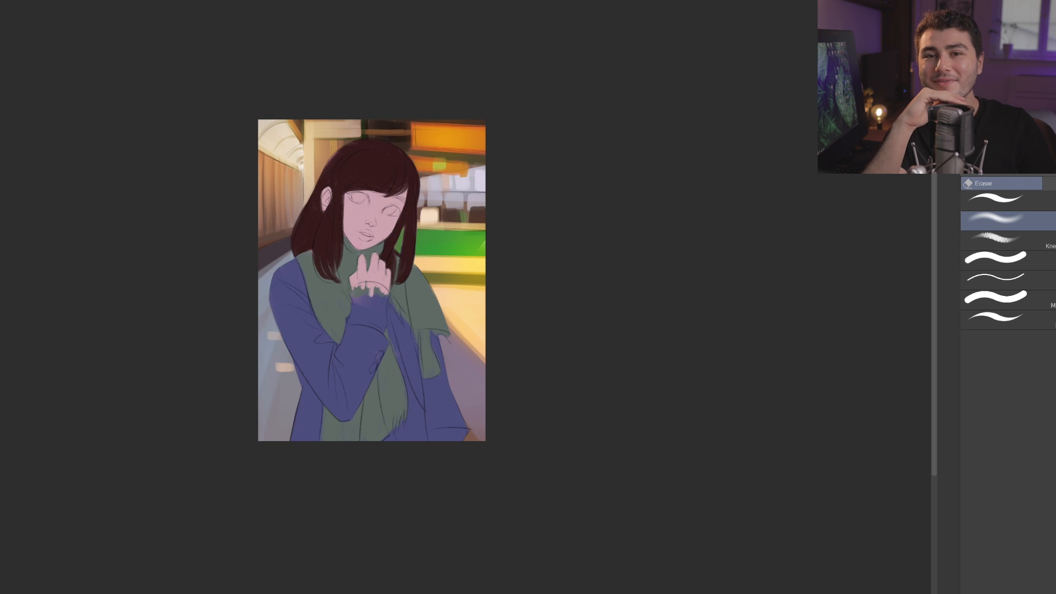
# - Draw the dark irises and lashes, and paint the cuff white and the shirt under the jacket pale
pyautogui.press('p')
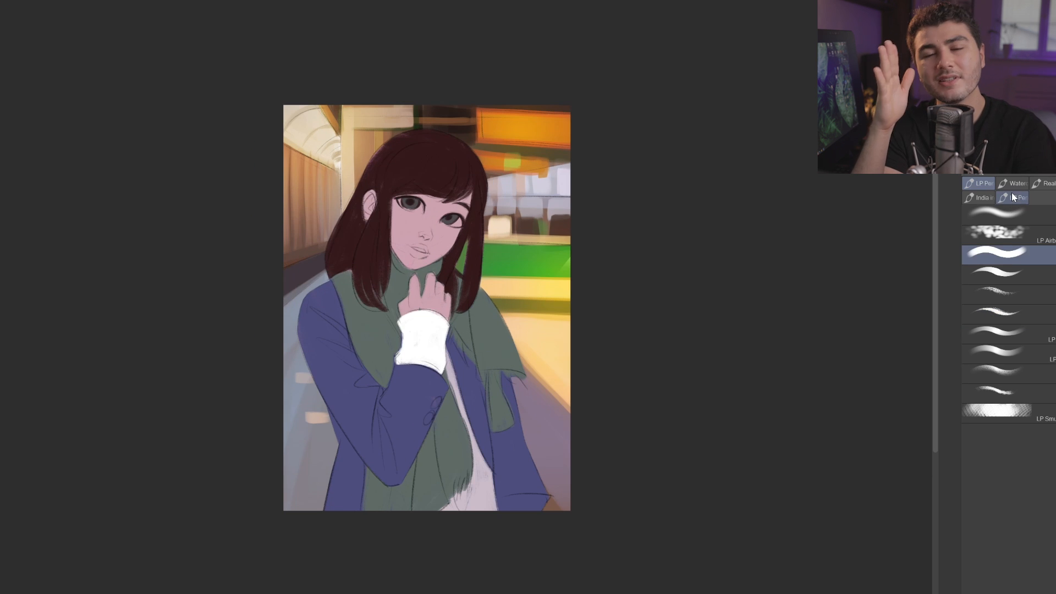
pyautogui.click(995, 214)
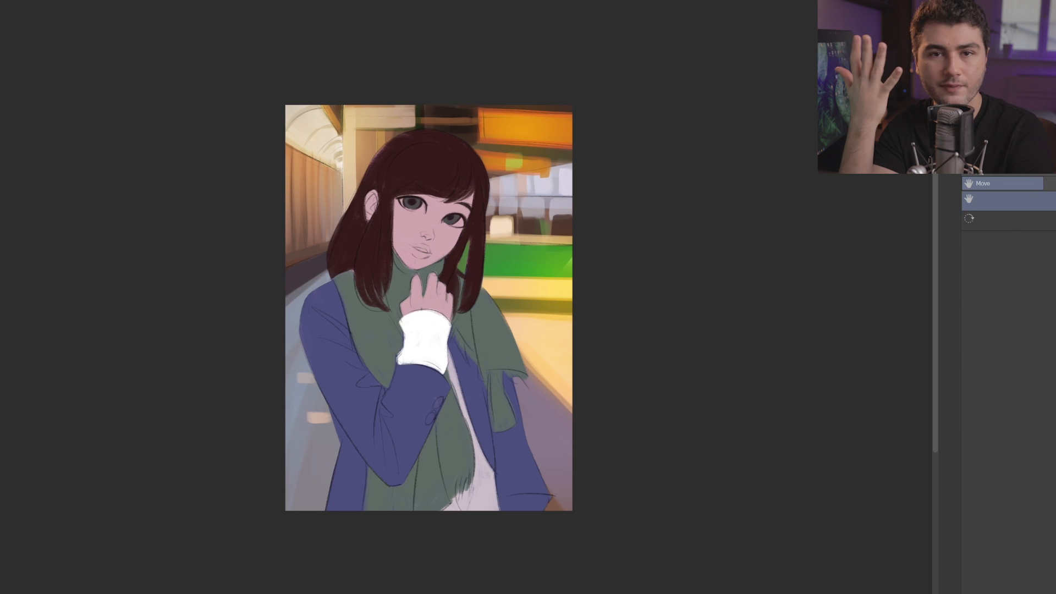
# - Paint orange-brown lit strands over the ear side of the hair and blend them at the crown
pyautogui.moveTo(441, 154)
pyautogui.mouseDown()
pyautogui.moveTo(395, 175)
pyautogui.moveTo(337, 242)
pyautogui.moveTo(340, 275)
pyautogui.moveTo(374, 182)
pyautogui.moveTo(458, 133)
pyautogui.moveTo(428, 144)
pyautogui.moveTo(388, 209)
pyautogui.moveTo(380, 297)
pyautogui.moveTo(397, 210)
pyautogui.moveTo(389, 193)
pyautogui.moveTo(446, 145)
pyautogui.moveTo(429, 157)
pyautogui.moveTo(388, 154)
pyautogui.moveTo(388, 193)
pyautogui.moveTo(352, 242)
pyautogui.moveTo(396, 198)
pyautogui.mouseUp()
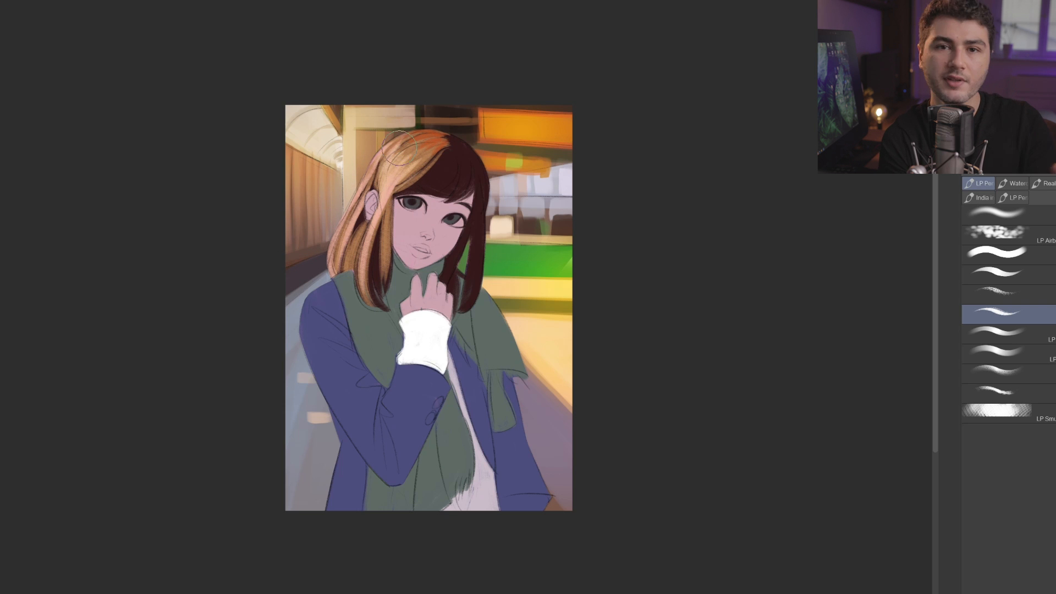
pyautogui.press('j')
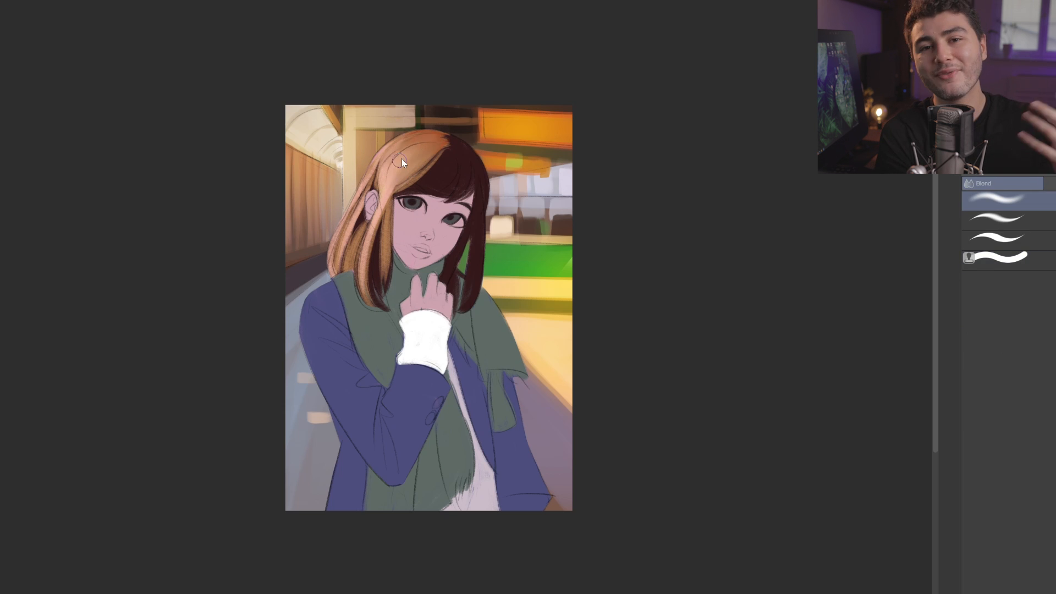
pyautogui.press('p')
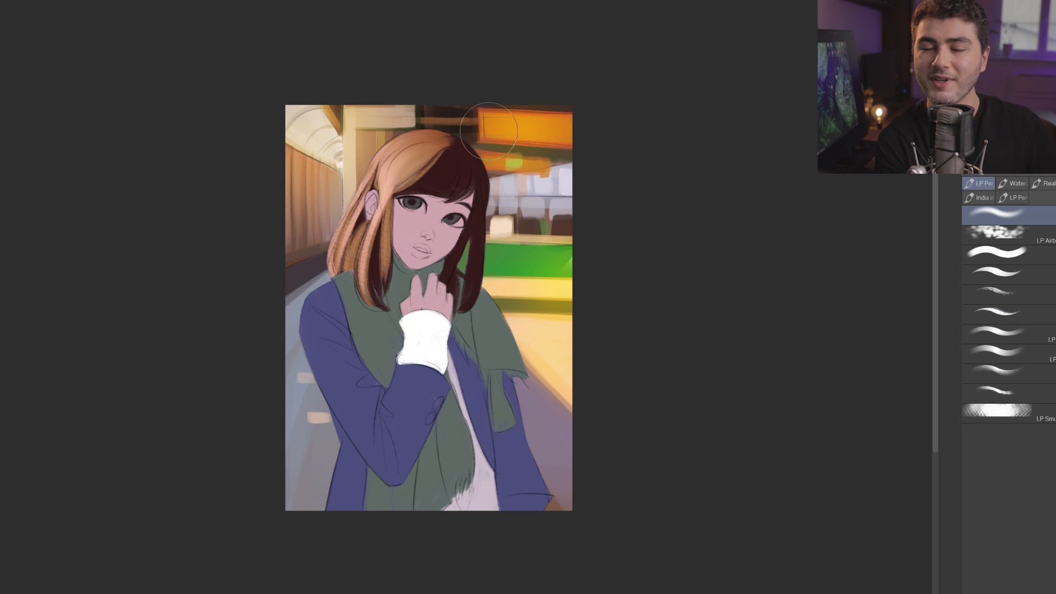
# - Refine the lit hair at the crown with finer strands along the parting
pyautogui.scroll(1, 359, 257)
pyautogui.press('p')
pyautogui.scroll(-3, 380, 214)
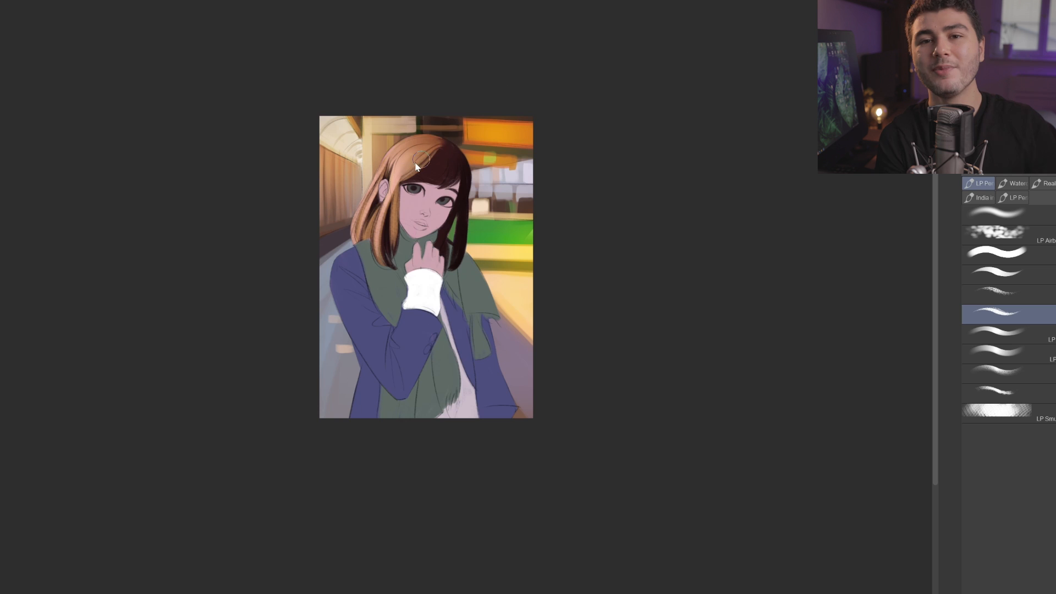
pyautogui.moveTo(415, 138)
pyautogui.mouseDown()
pyautogui.moveTo(439, 137)
pyautogui.moveTo(423, 157)
pyautogui.mouseUp()
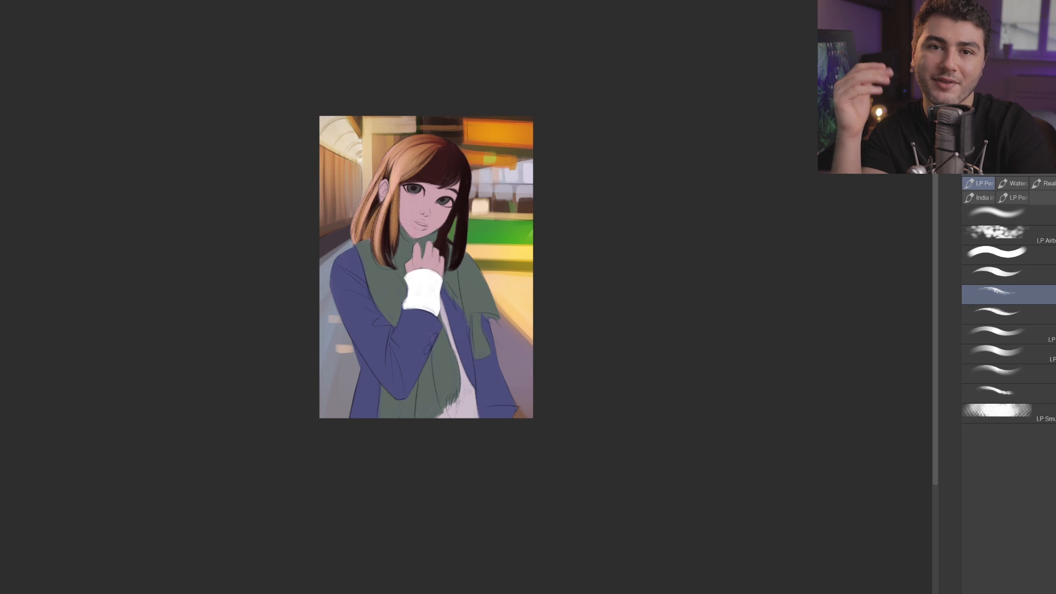
# - Airbrush a soft pink blush over the nose and cheeks, working from the sampled face colour
pyautogui.keyDown('alt'); pyautogui.click(432, 185); pyautogui.keyUp('alt')
pyautogui.press('b')
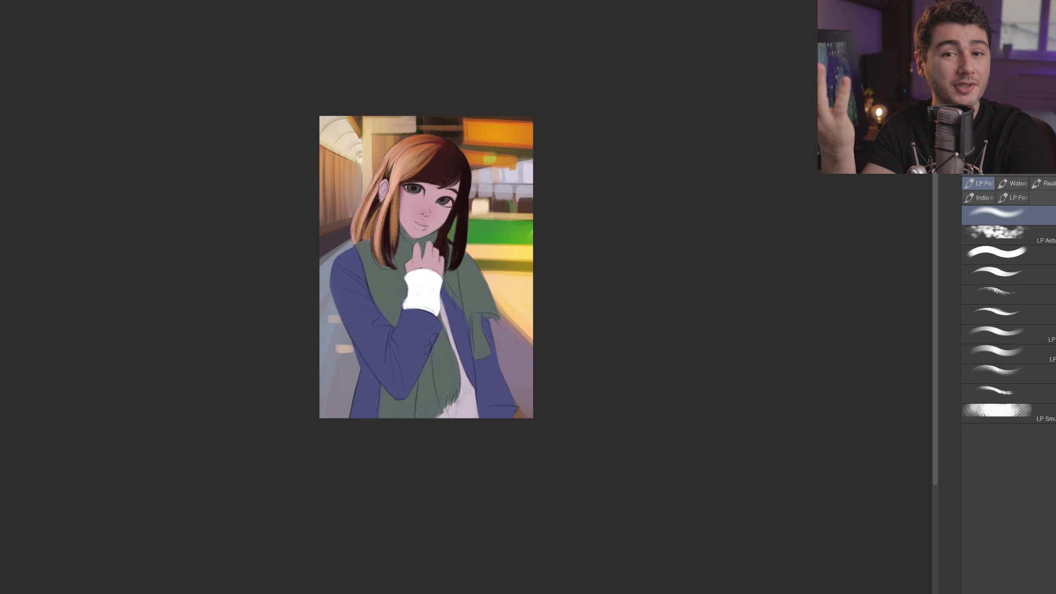
pyautogui.press(']')
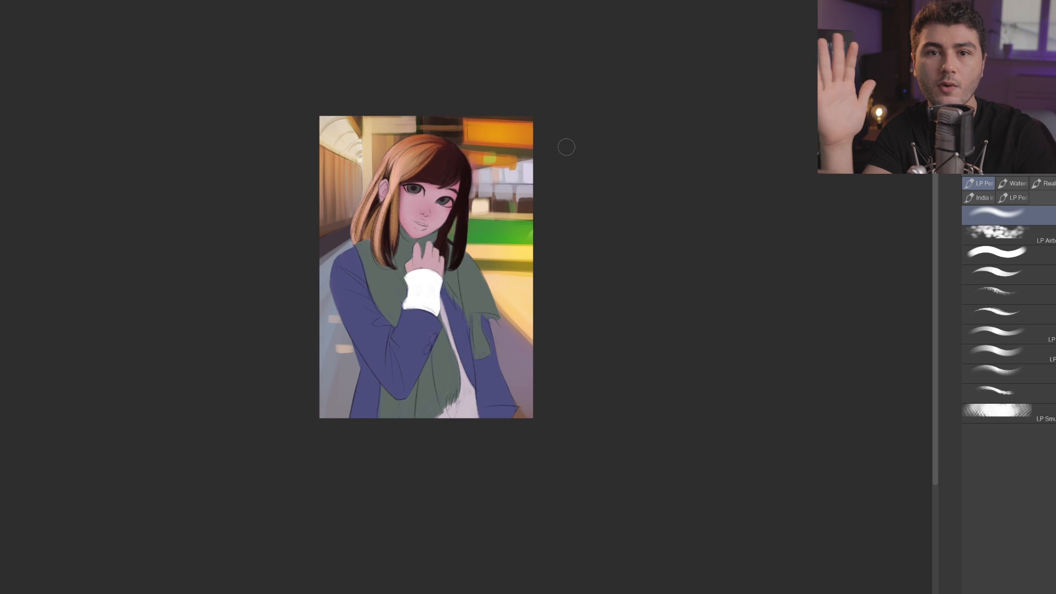
# - Paint the lips red and add white teeth in the opening between them
pyautogui.click(1048, 335)
pyautogui.scroll(3, 442, 221)
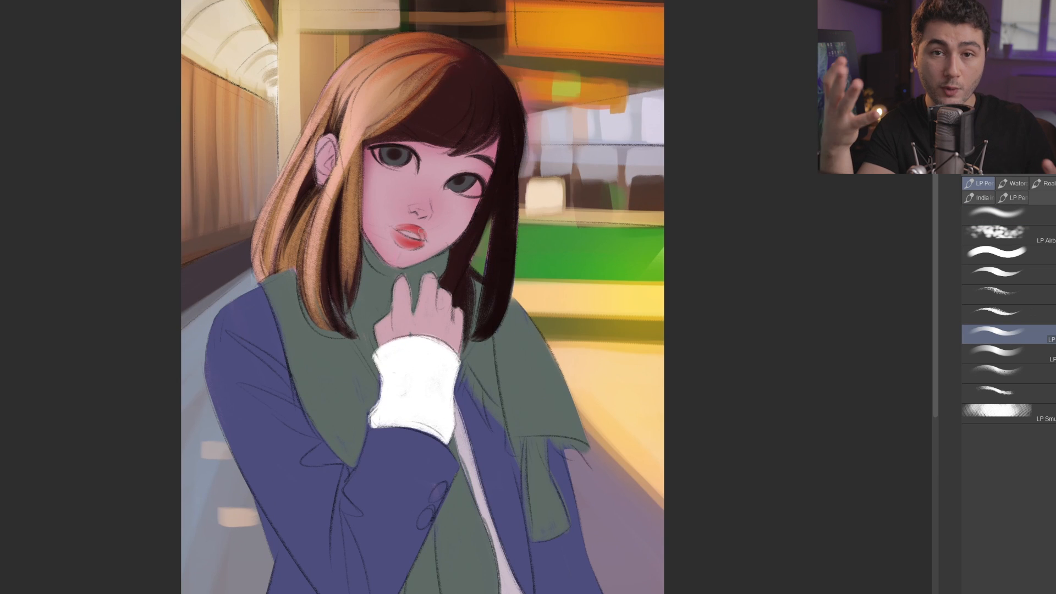
pyautogui.press('k')
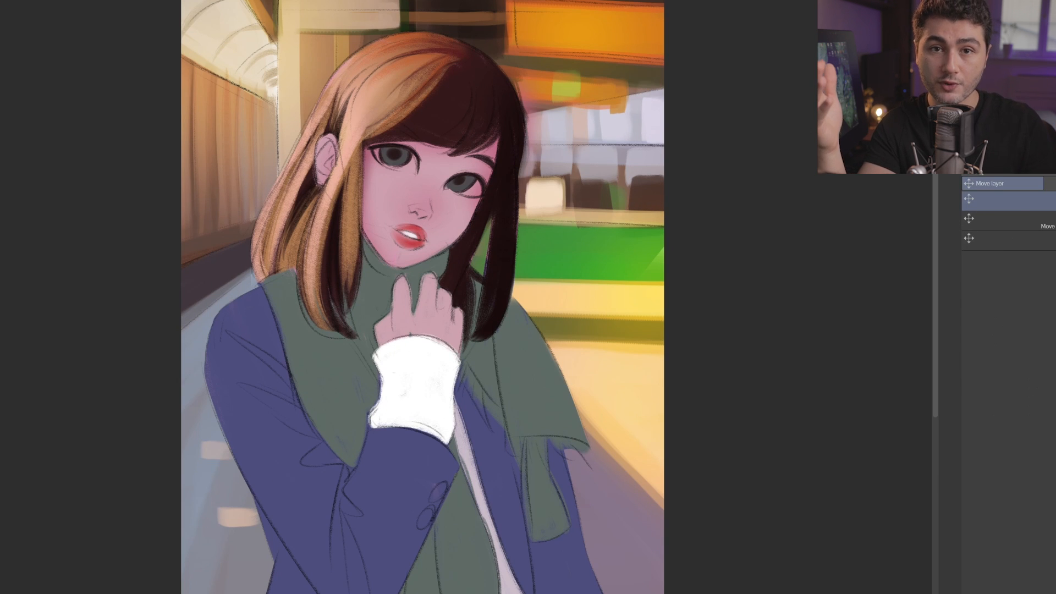
pyautogui.press('e')
pyautogui.moveTo(427, 241)
pyautogui.mouseDown()
pyautogui.moveTo(414, 226)
pyautogui.moveTo(395, 241)
pyautogui.mouseUp()
pyautogui.press('k')
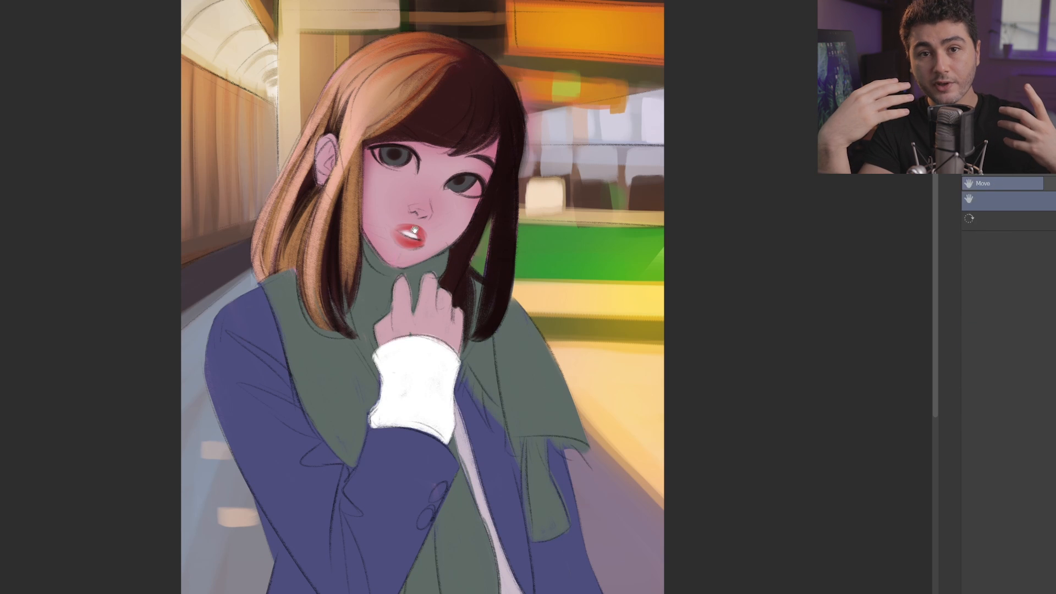
# - Refine the shape of the red lips around the teeth and soften their edges into the skin
pyautogui.press('b')
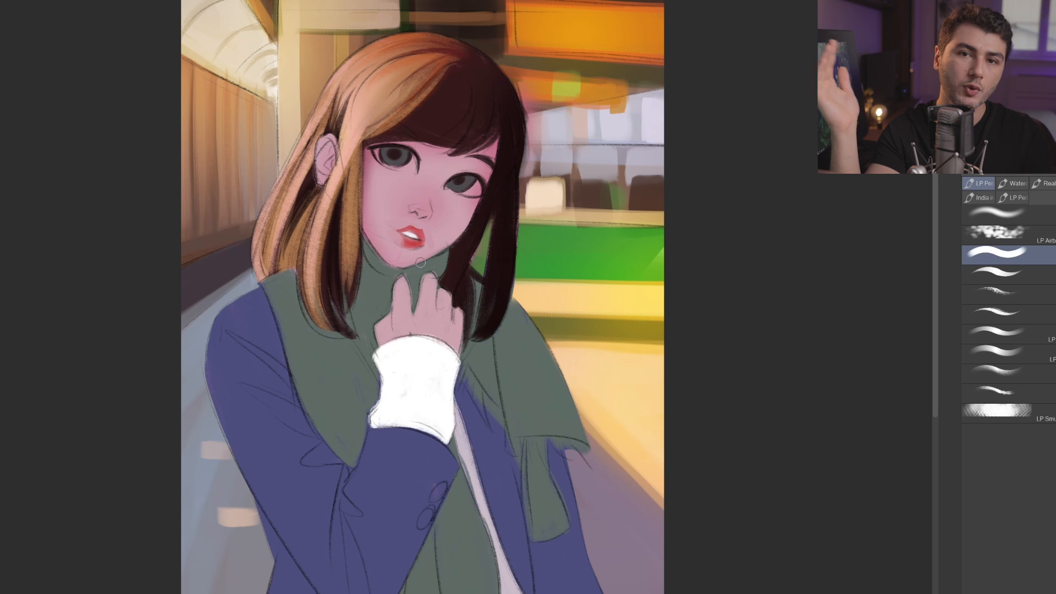
pyautogui.press('h')
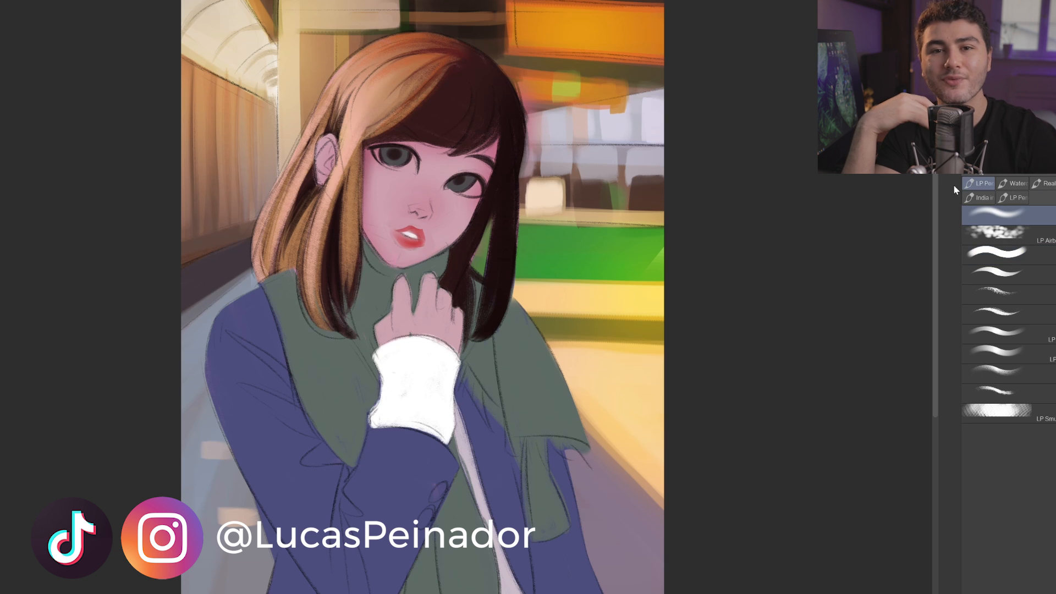
pyautogui.hotkey('ctrl', '-')
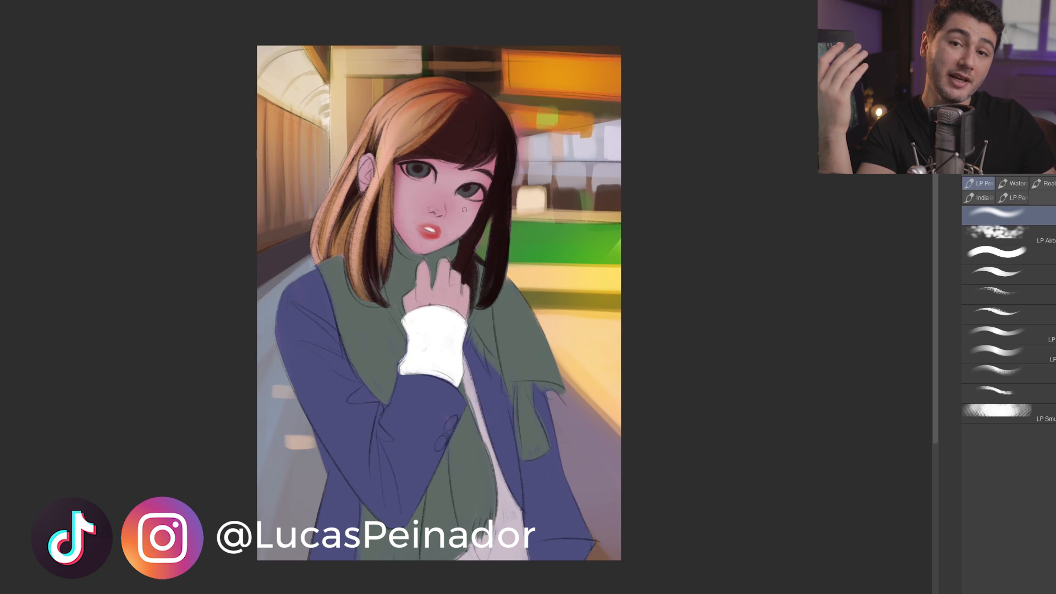